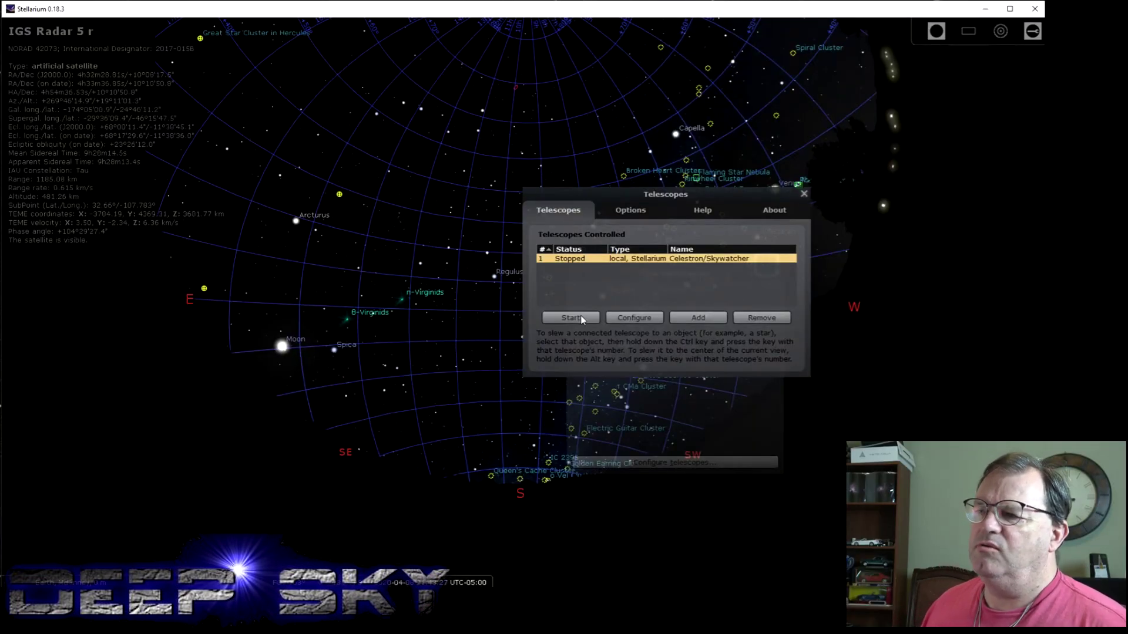
# - Connect Stellarium to the Celestron/Skywatcher telescope and close its control window
pyautogui.click(582, 319)
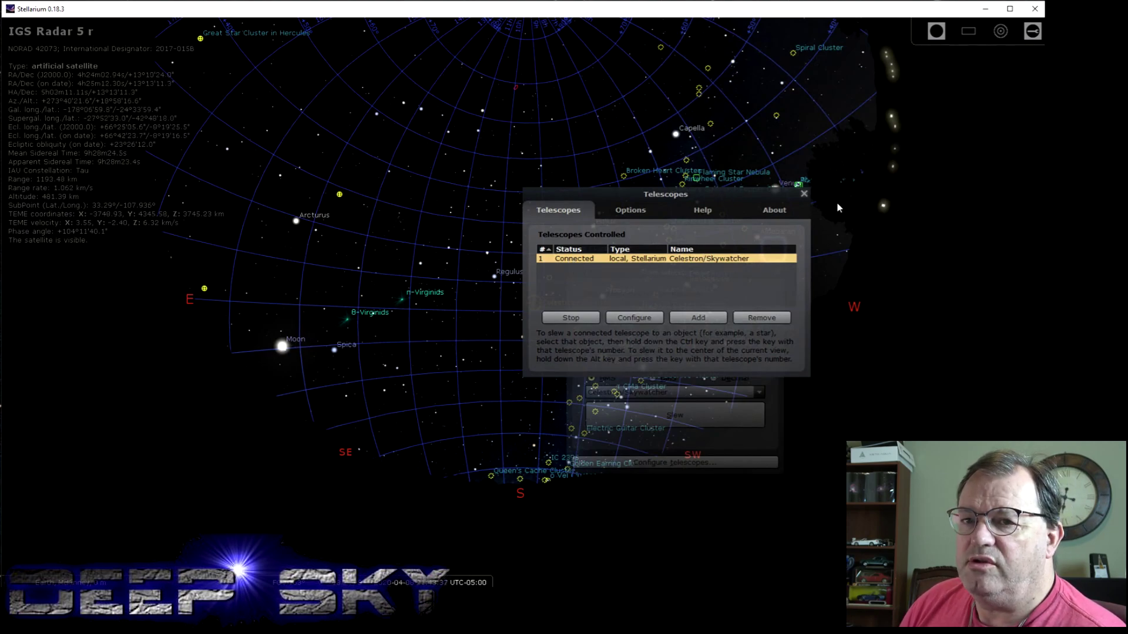
pyautogui.click(803, 194)
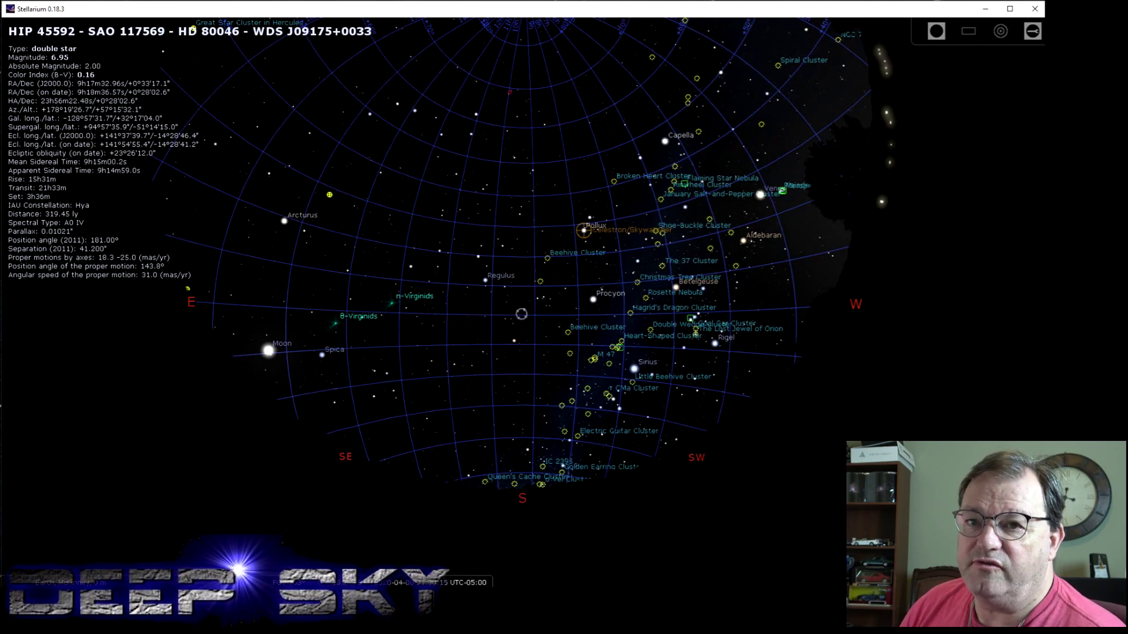
# - Select HIP 45521 as the telescope target, then stop the Celestron/Skywatcher connection
pyautogui.click(521, 313)
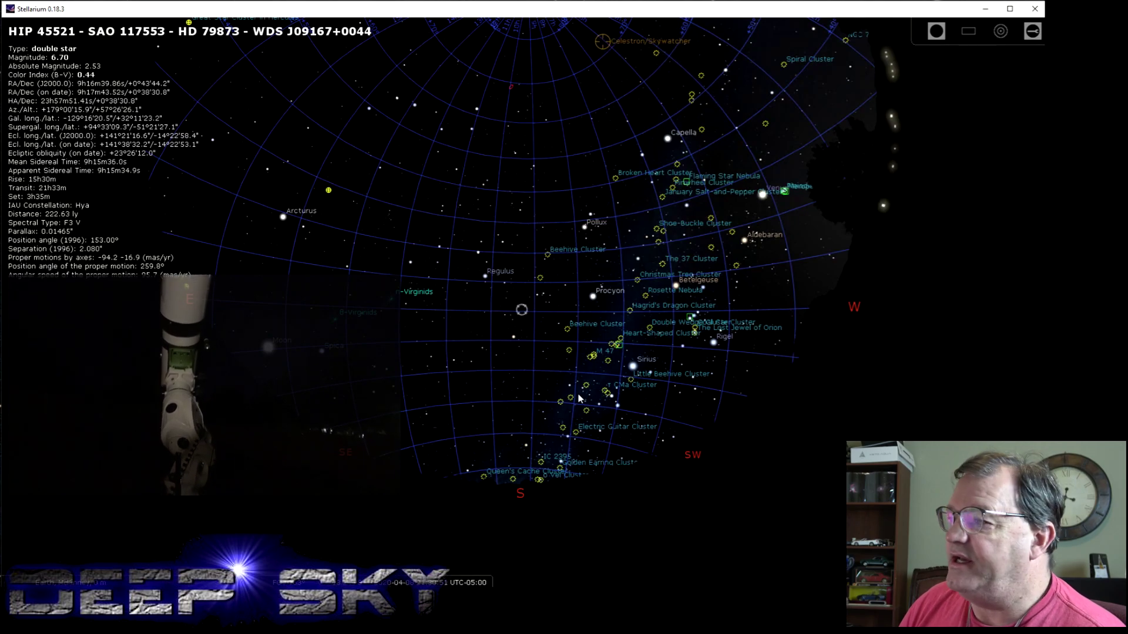
pyautogui.scroll(-3, 579, 370)
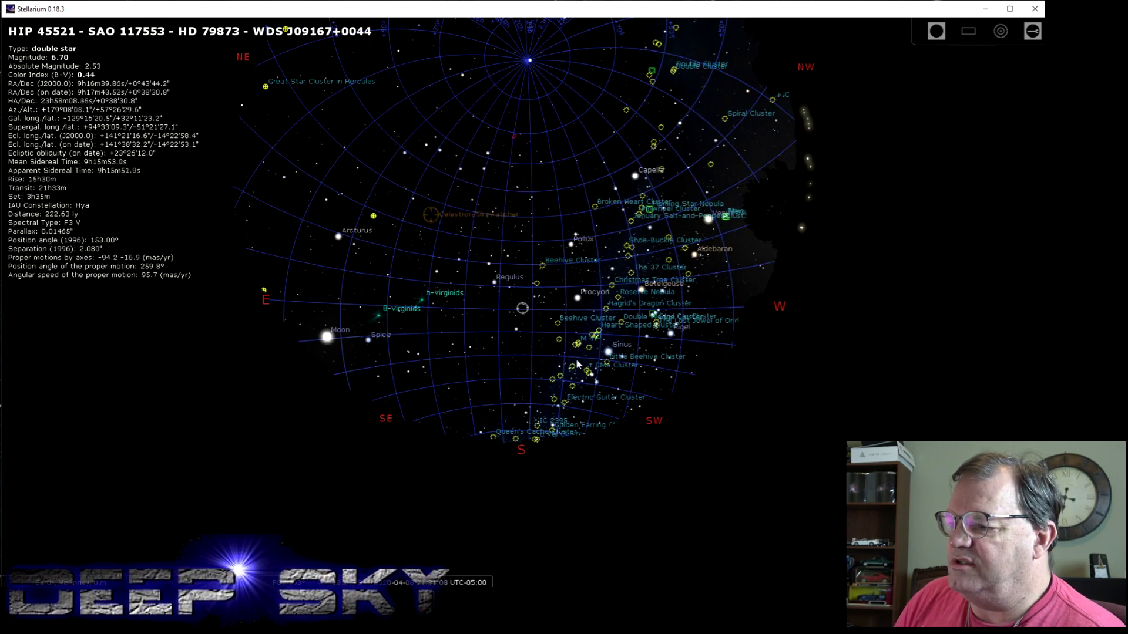
pyautogui.scroll(2, 576, 364)
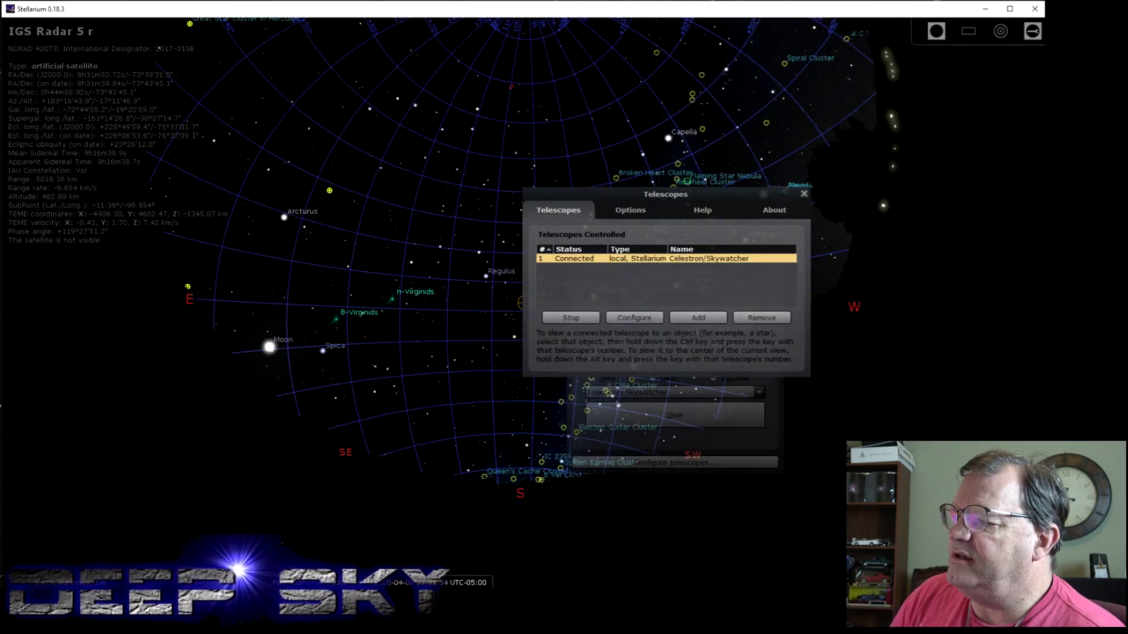
pyautogui.click(586, 321)
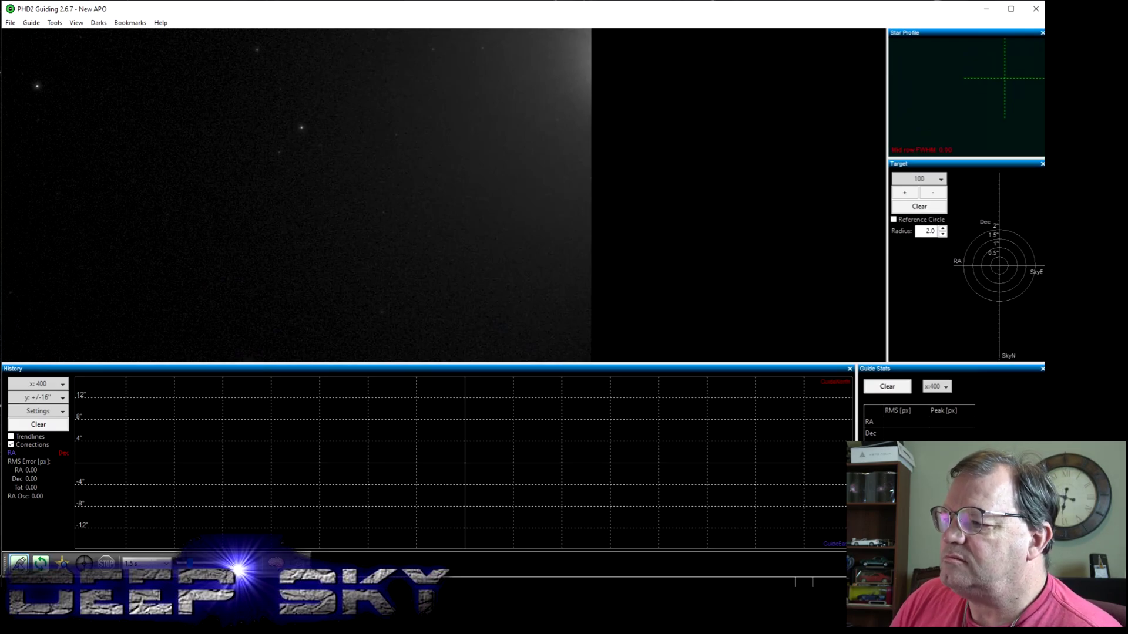
# - Connect the SkyWatcher mount in PHD2's equipment settings
pyautogui.click(19, 562)
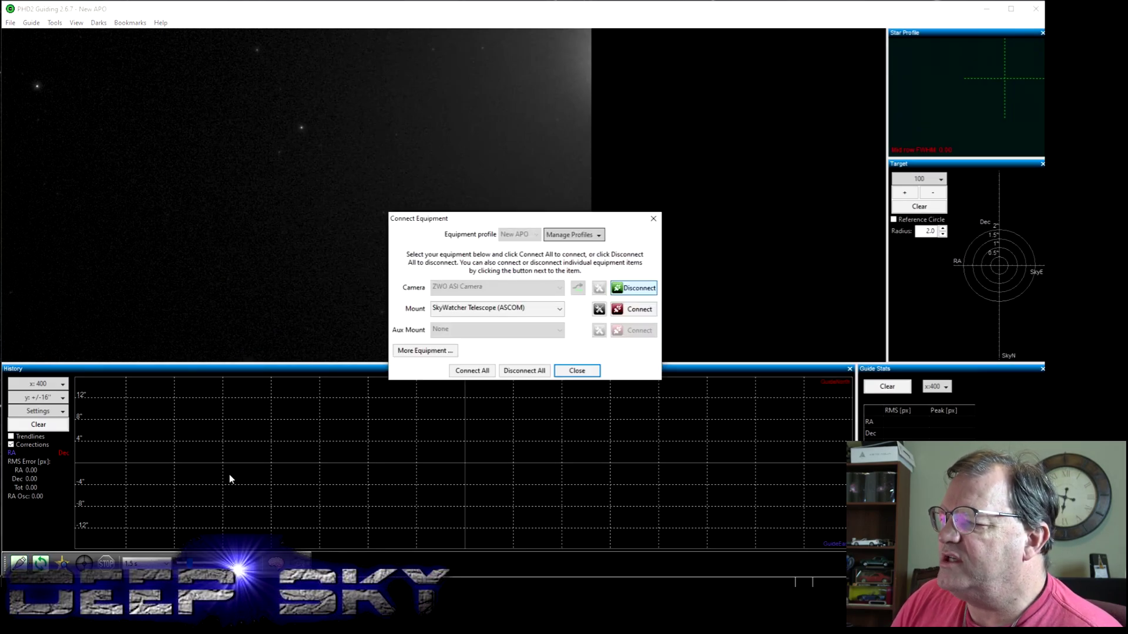
pyautogui.click(631, 314)
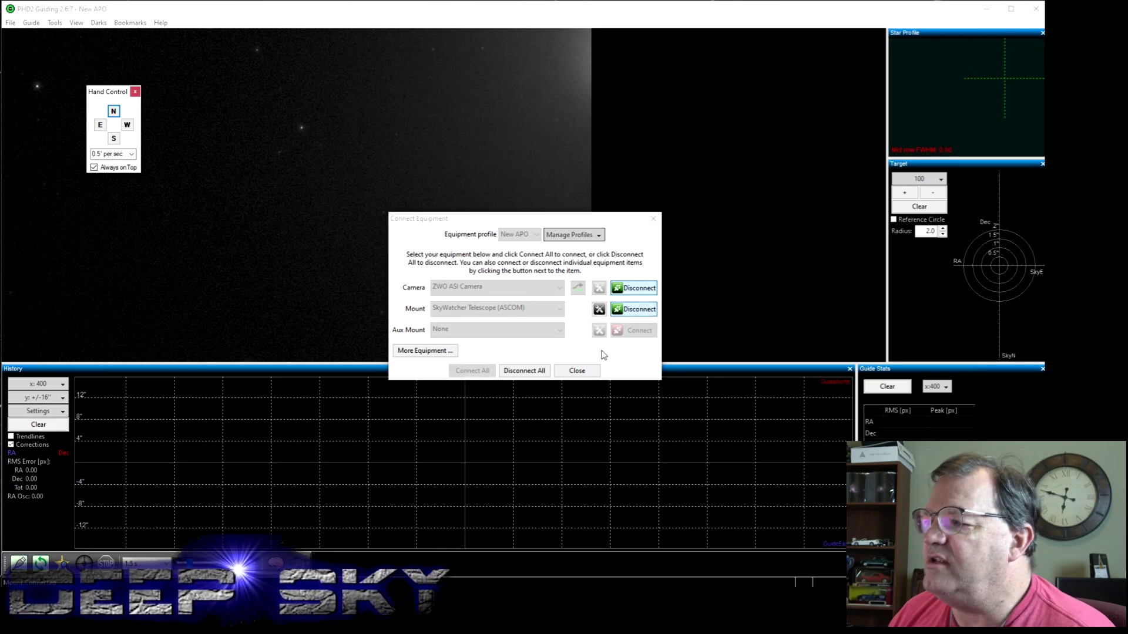
pyautogui.click(577, 371)
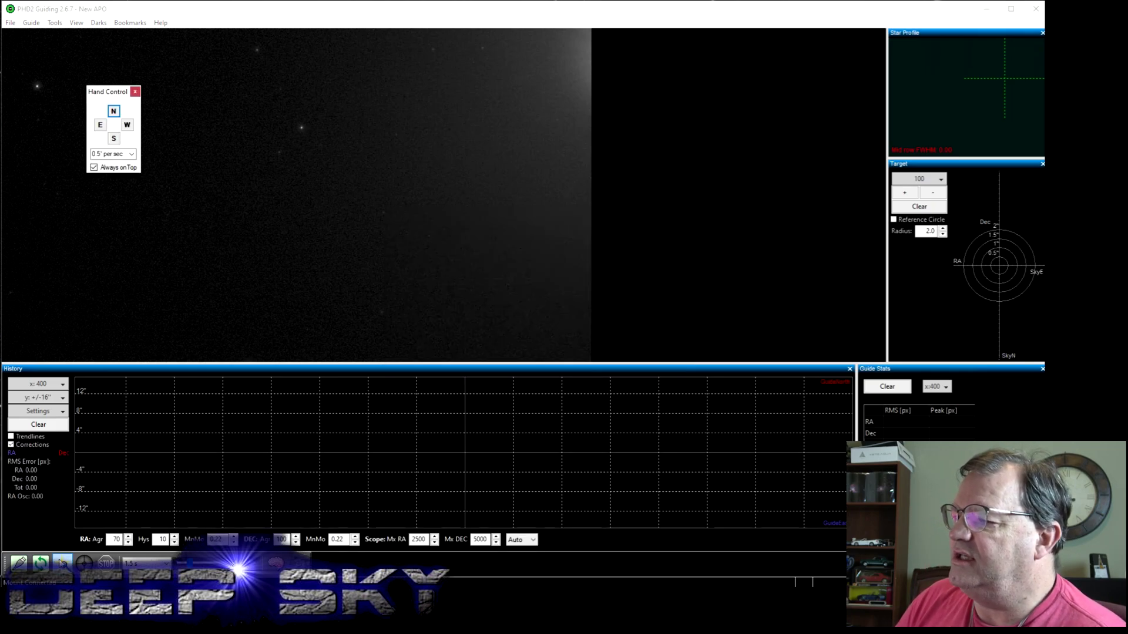
# - Loop exposures, auto-select a guide star, and start guiding on it
pyautogui.click(40, 562)
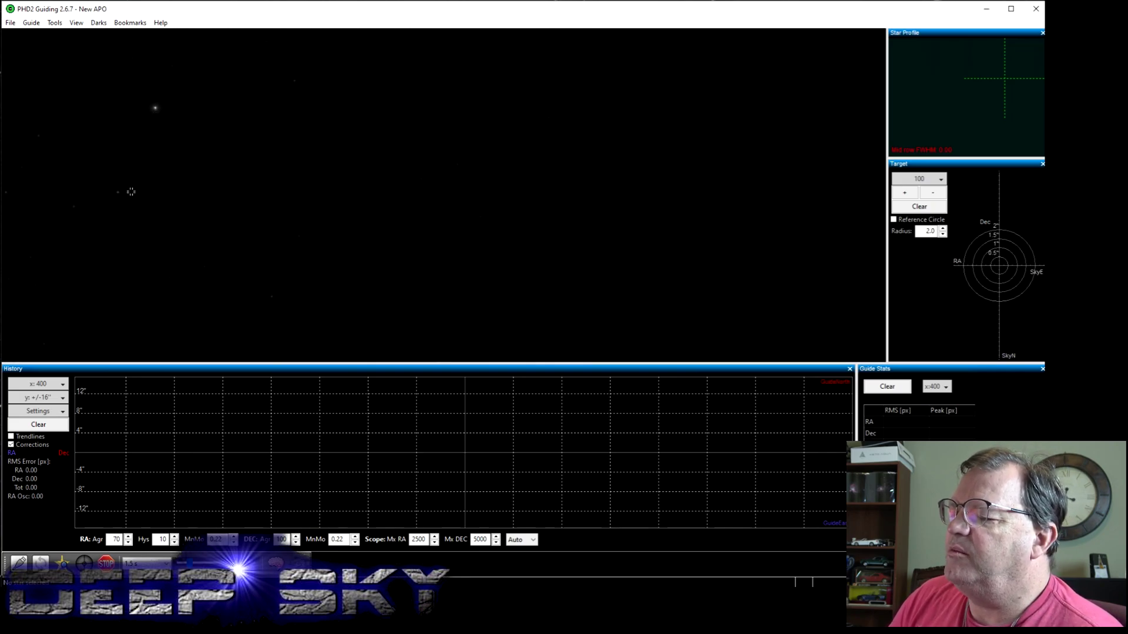
pyautogui.click(58, 23)
pyautogui.click(89, 47)
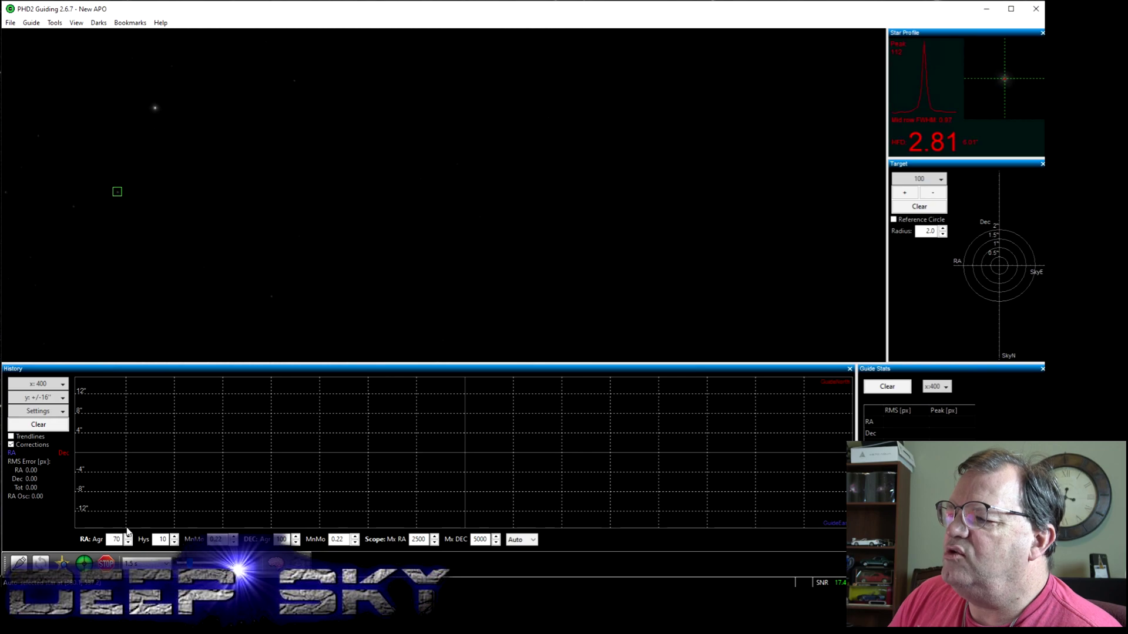
pyautogui.click(83, 563)
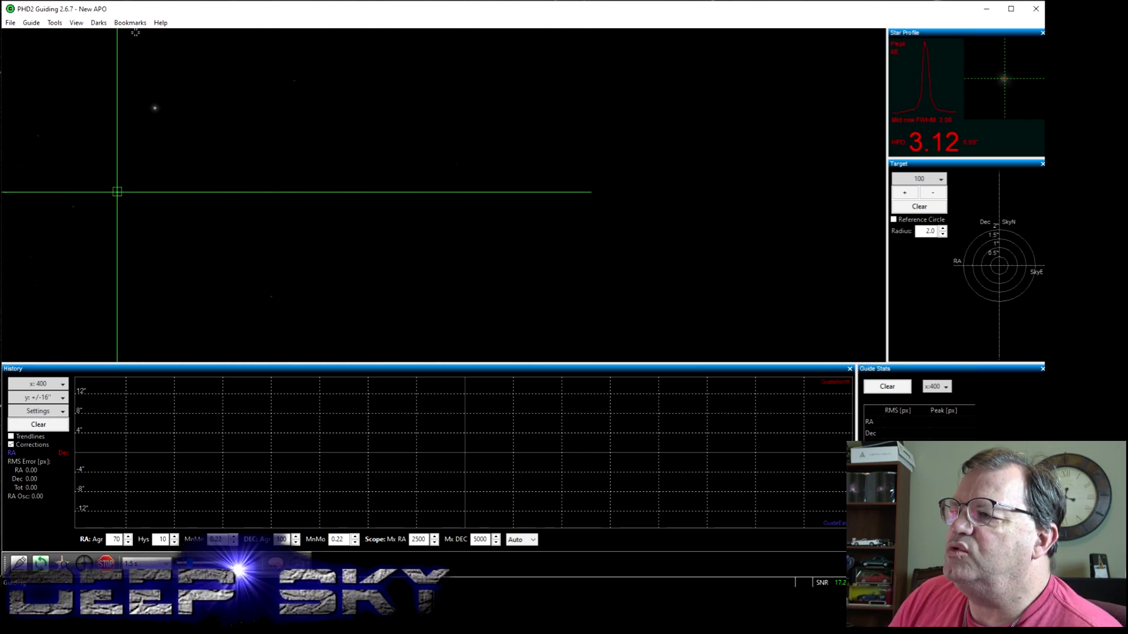
pyautogui.click(55, 23)
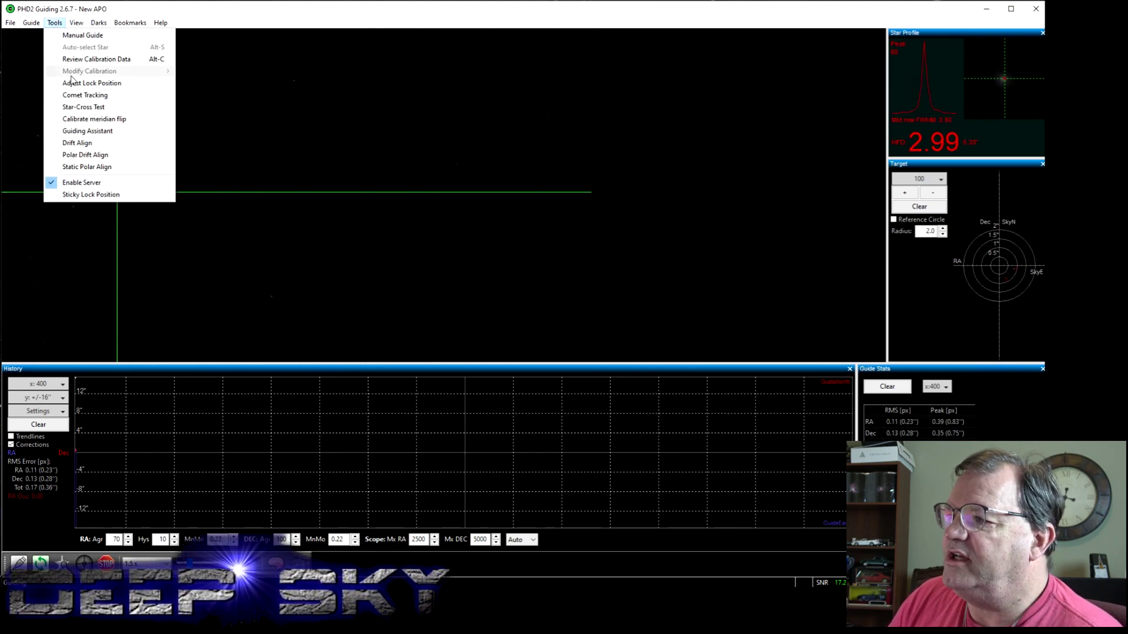
# - Start Drift Align and measure Dec drift, moving the dialog off the star
pyautogui.click(88, 143)
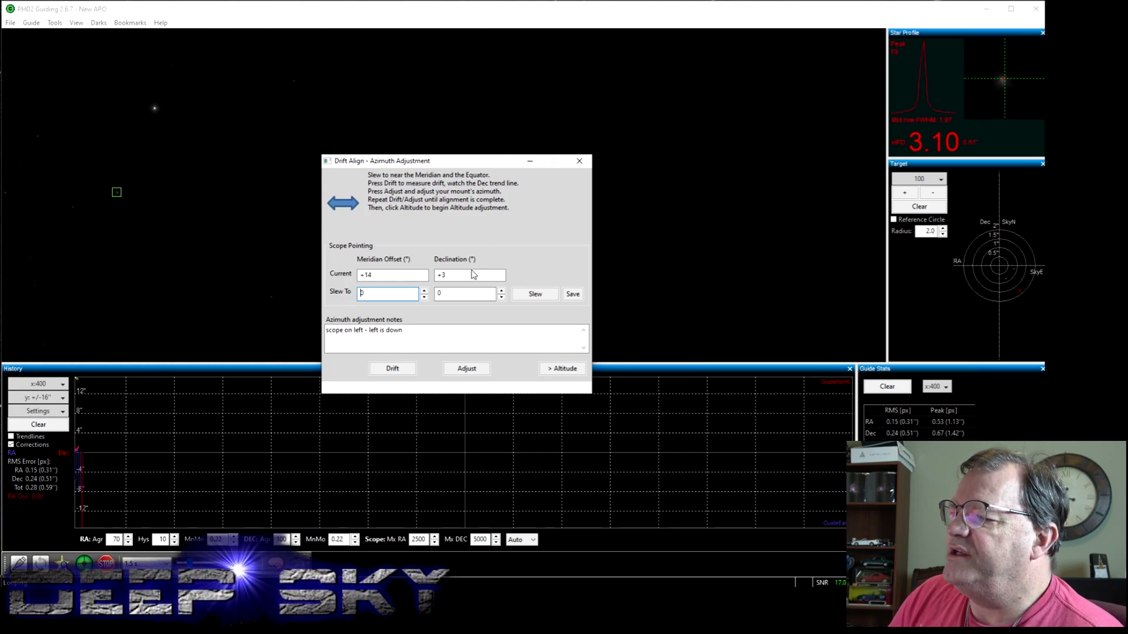
pyautogui.click(393, 369)
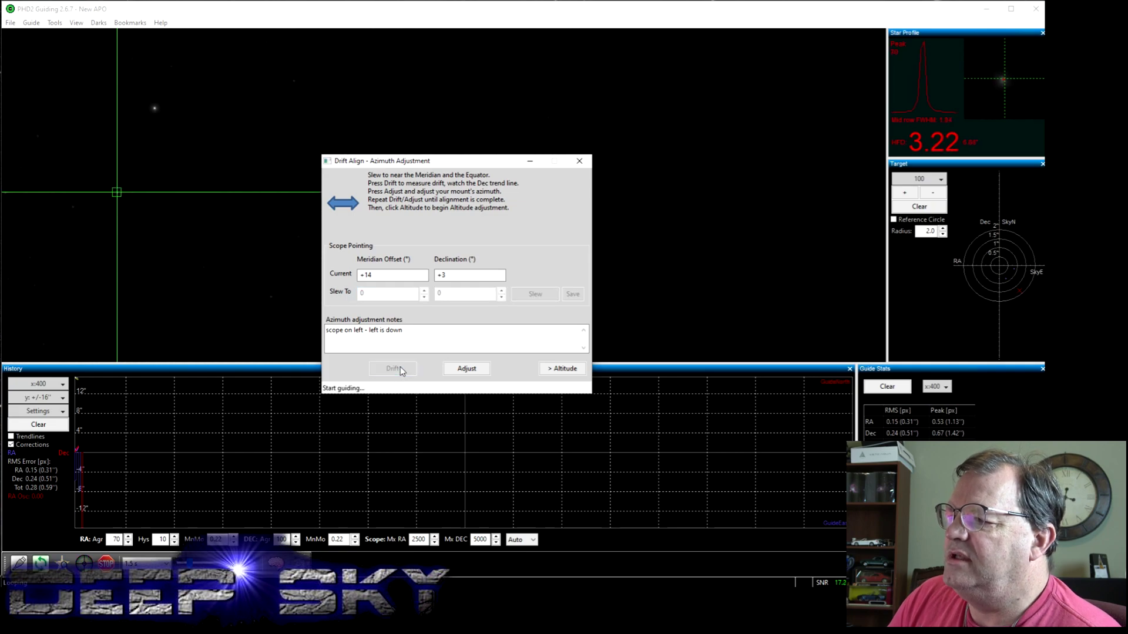
pyautogui.moveTo(532, 163); pyautogui.dragTo(794, 112)
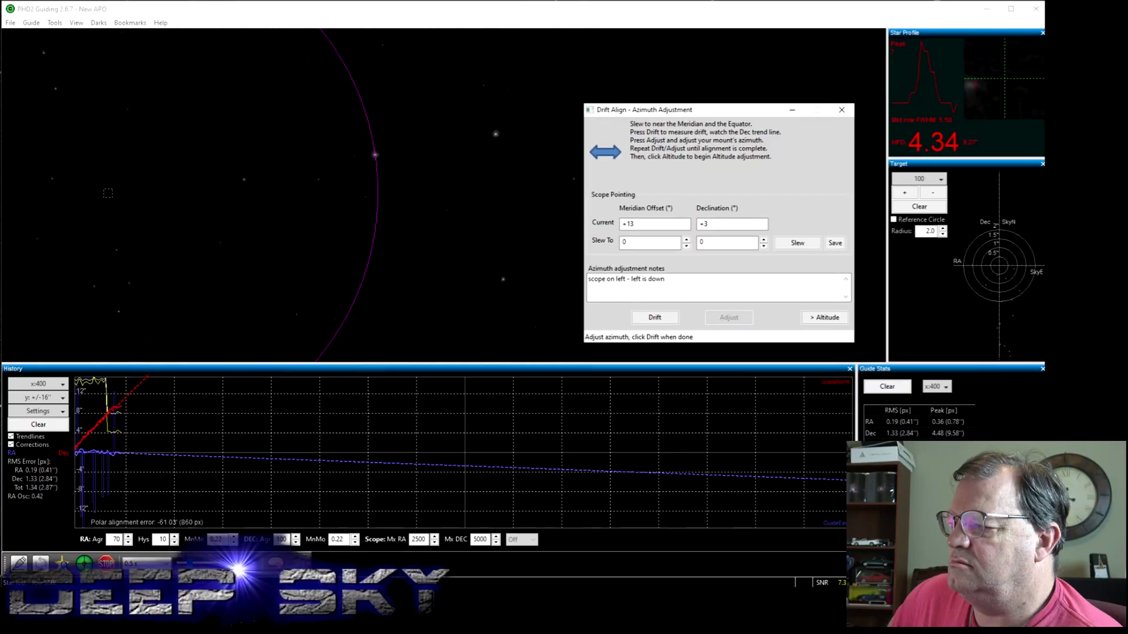
# - Re-measure Dec drift after the azimuth correction, then stop at 32.1' error to adjust
pyautogui.click(657, 319)
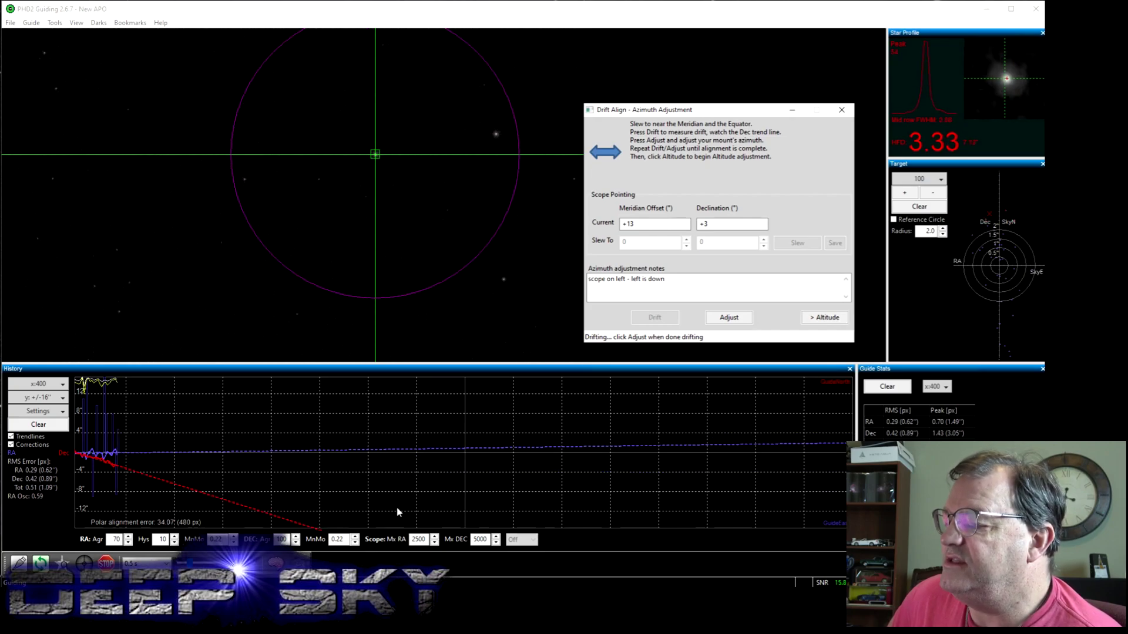
pyautogui.click(729, 318)
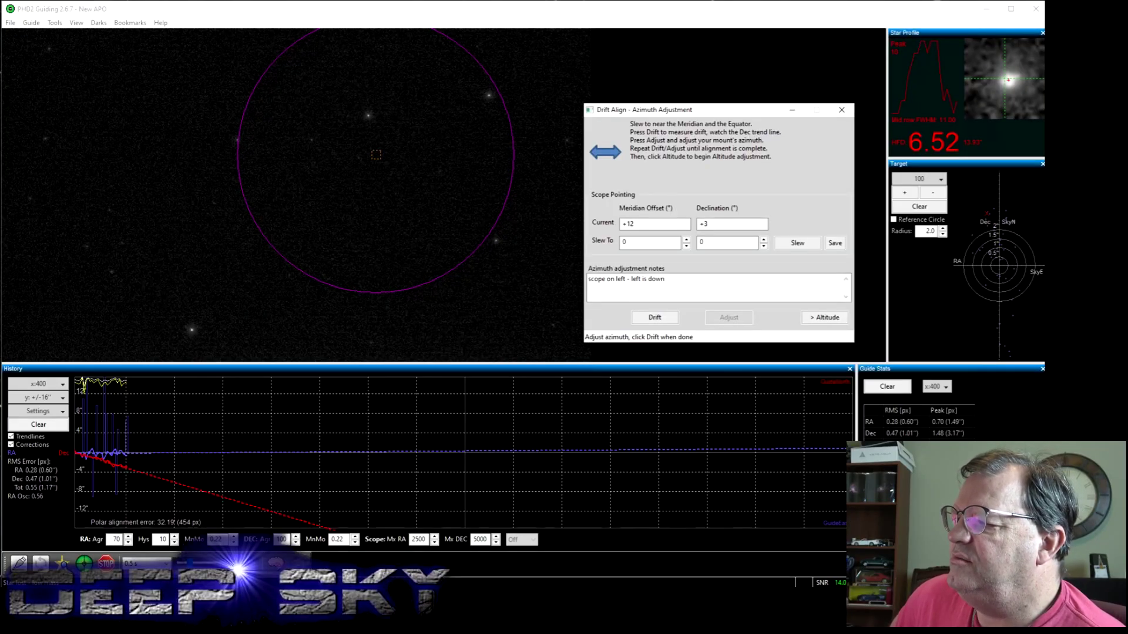
# - Re-run the Dec drift until the line is flat at about 0.15' error, then switch to Stellarium
pyautogui.press('Return')
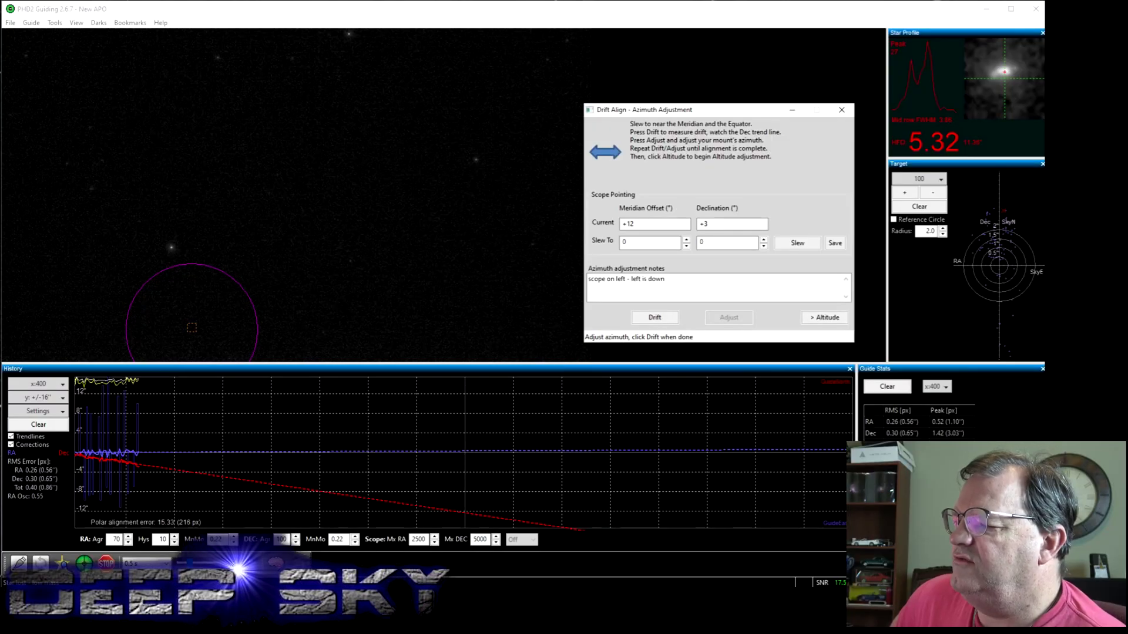
pyautogui.click(658, 319)
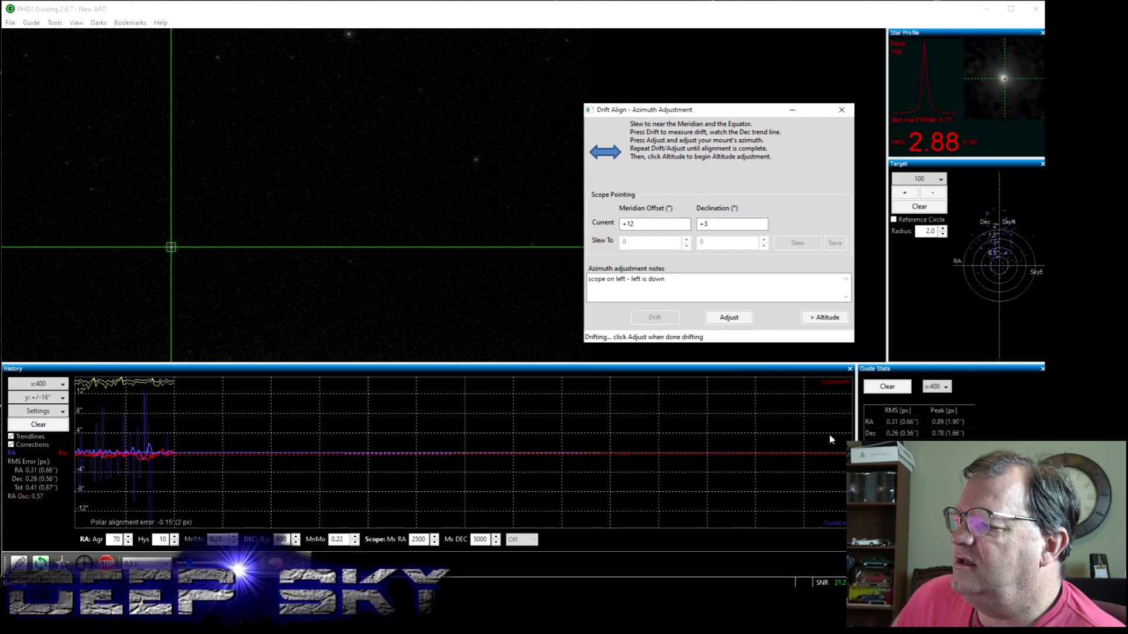
pyautogui.hotkey('alt', 'Tab')
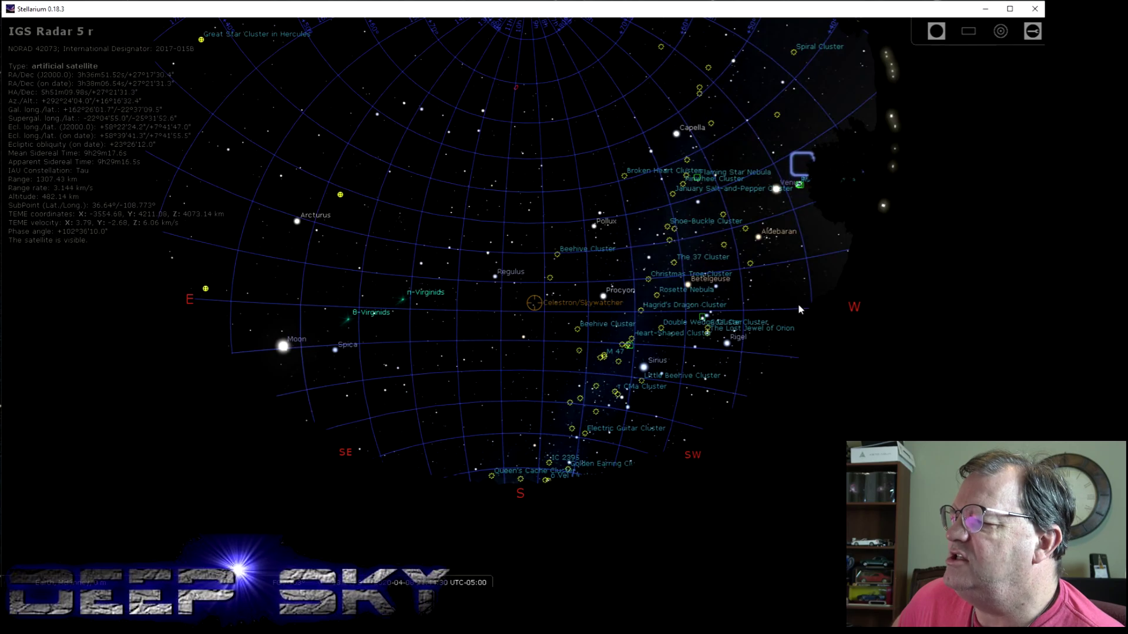
# - Select HIP 18993 and pan the sky toward the western horizon
pyautogui.click(798, 310)
pyautogui.moveTo(799, 309); pyautogui.dragTo(545, 336)
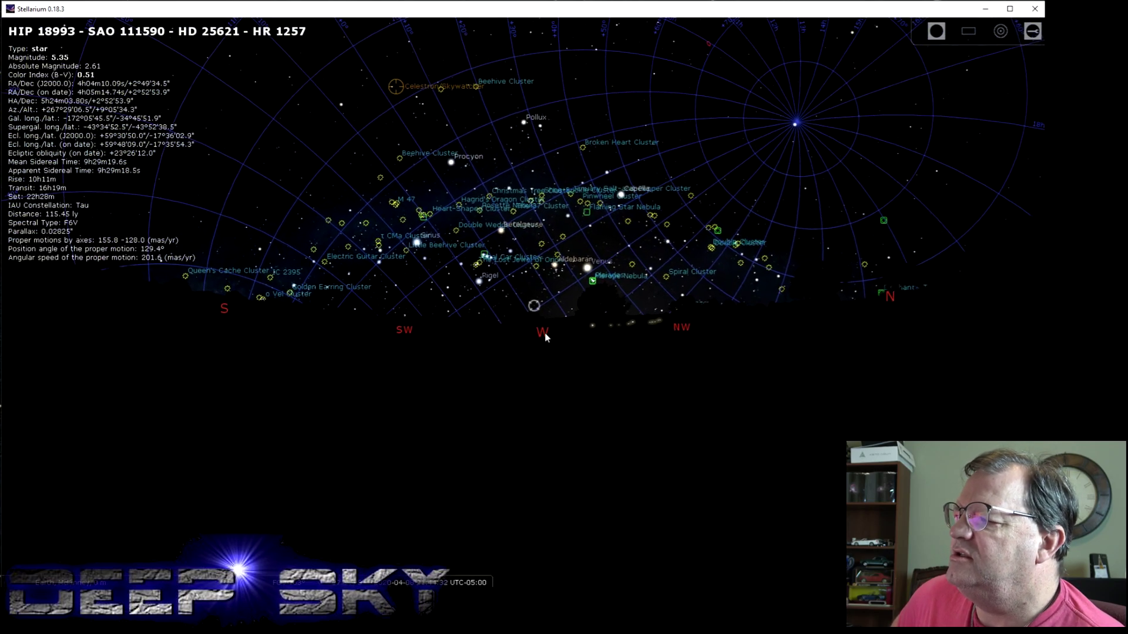
pyautogui.scroll(5, 530, 321)
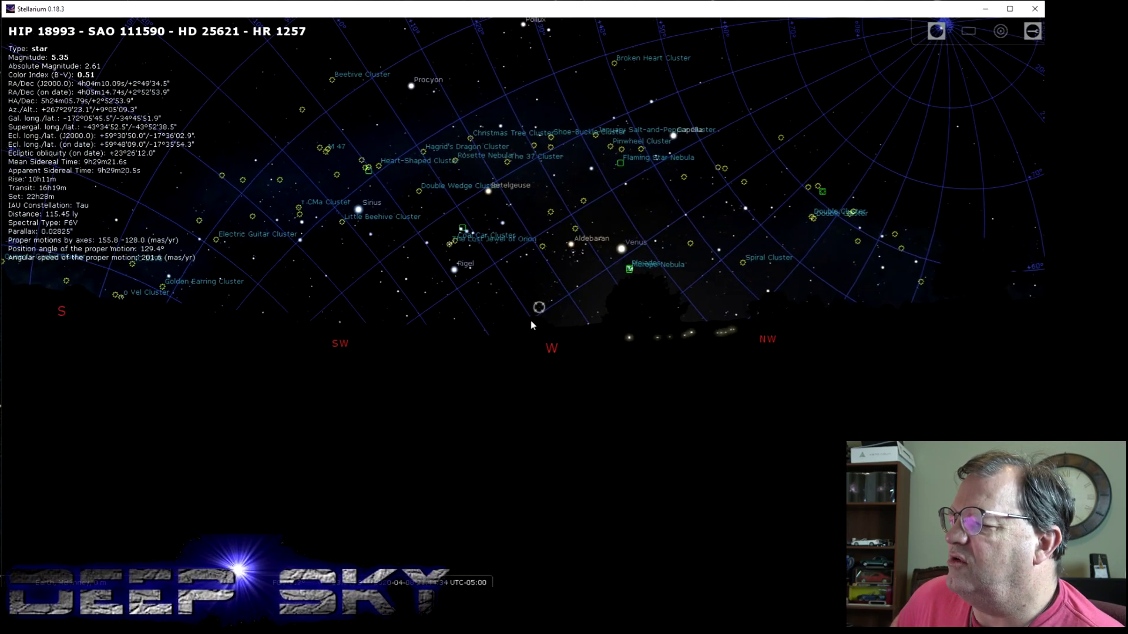
pyautogui.scroll(3, 530, 325)
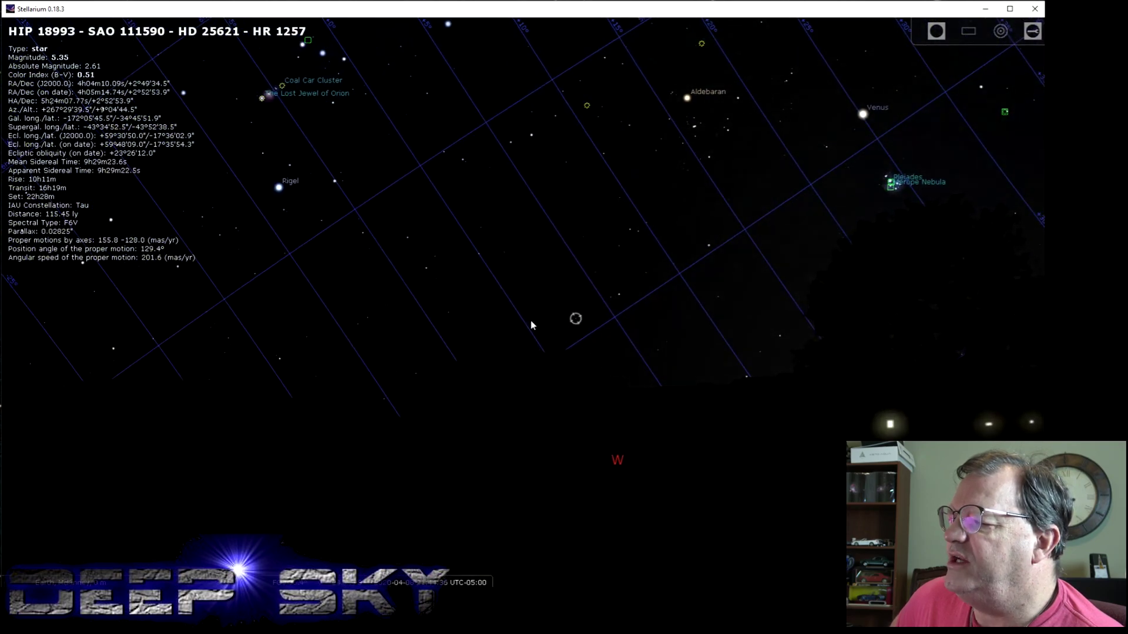
# - Select 45 Eri and zoom out to survey the whole southern sky
pyautogui.click(480, 259)
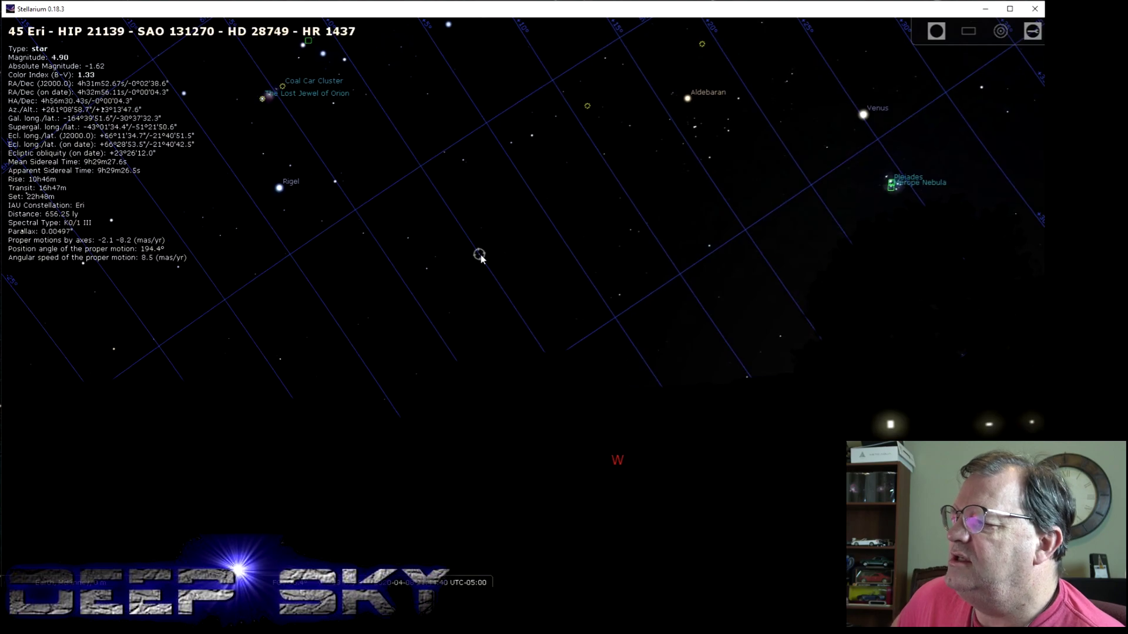
pyautogui.moveTo(479, 256); pyautogui.dragTo(538, 288)
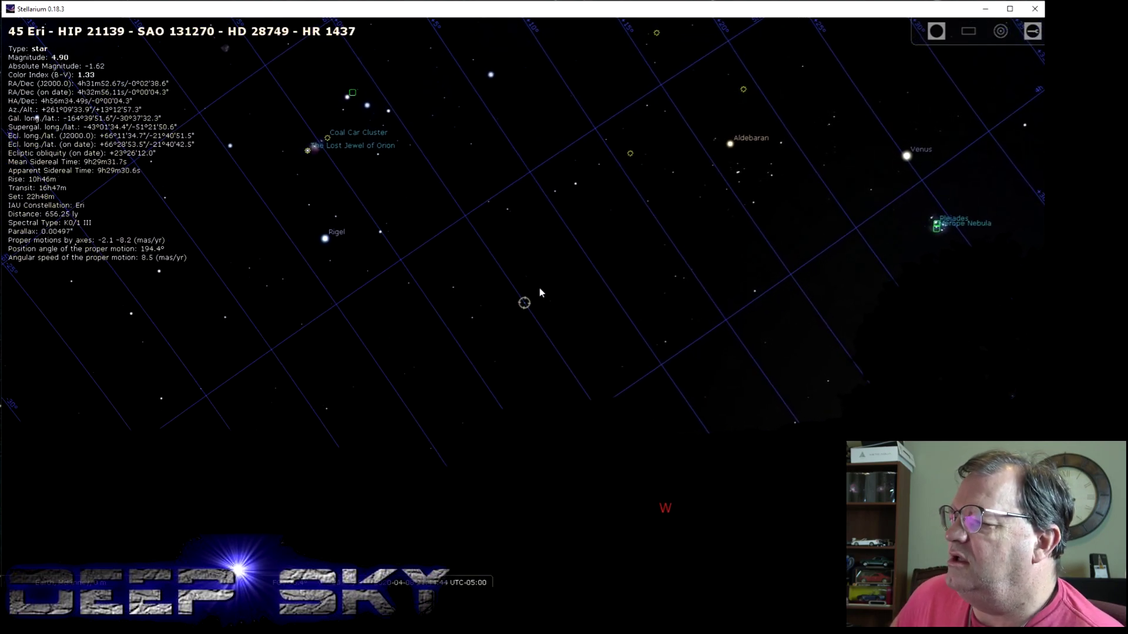
pyautogui.scroll(-5, 539, 287)
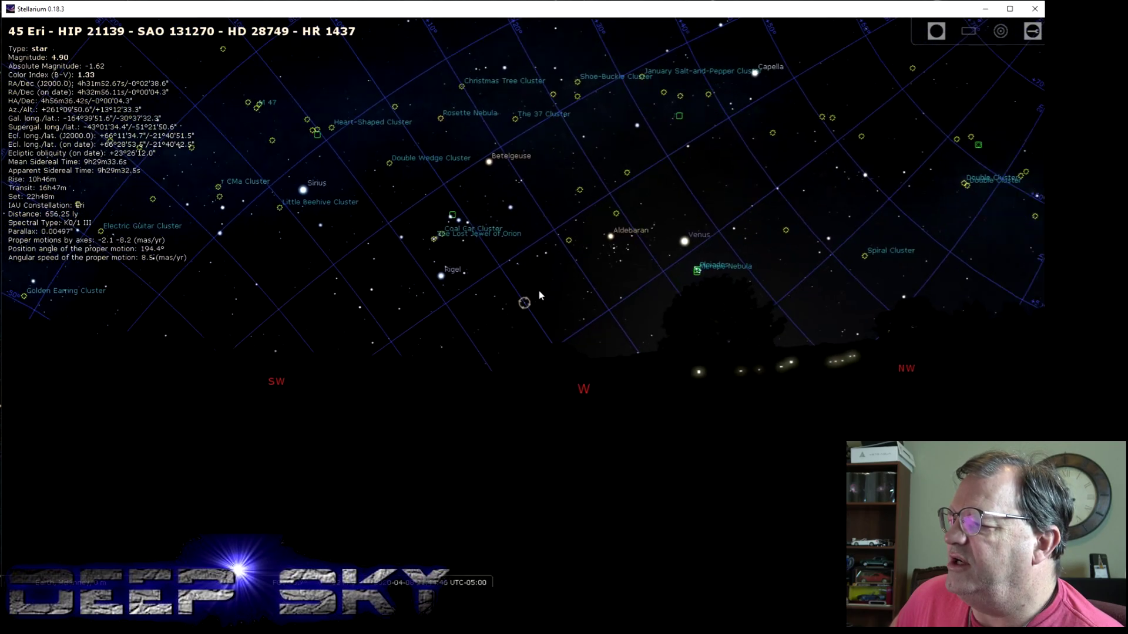
pyautogui.scroll(-4, 539, 292)
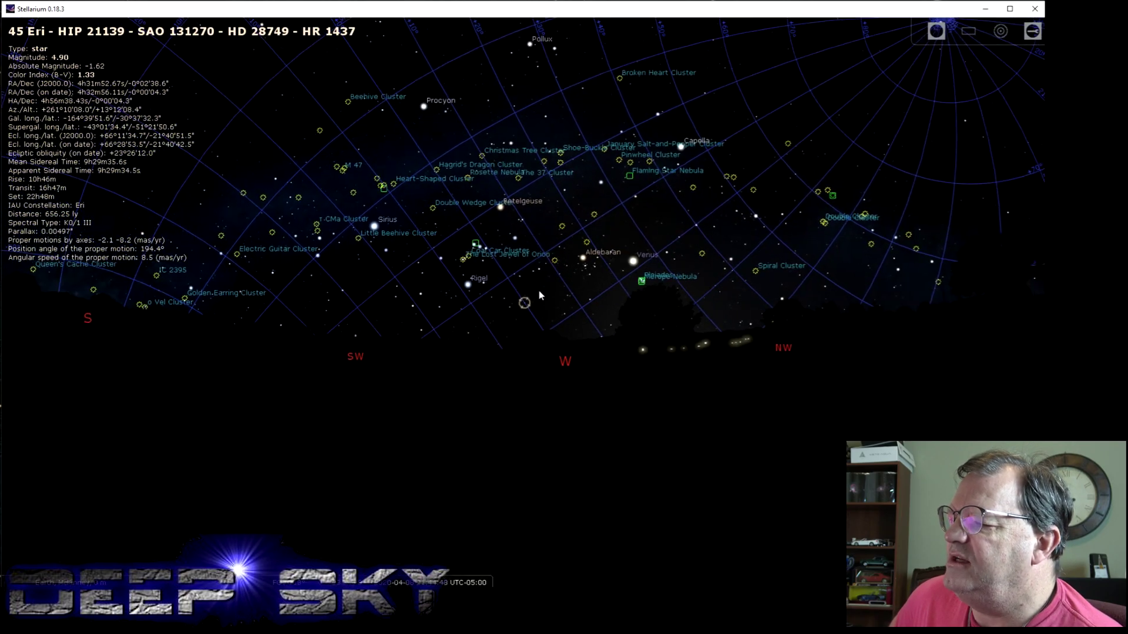
pyautogui.scroll(-6, 539, 294)
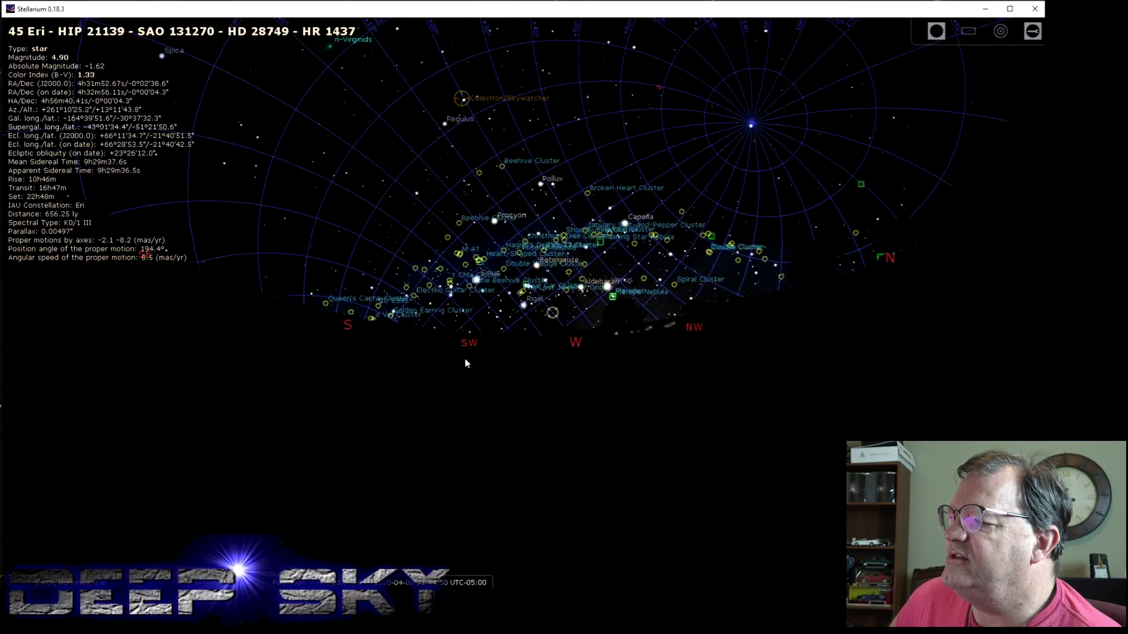
pyautogui.moveTo(465, 361); pyautogui.dragTo(612, 446)
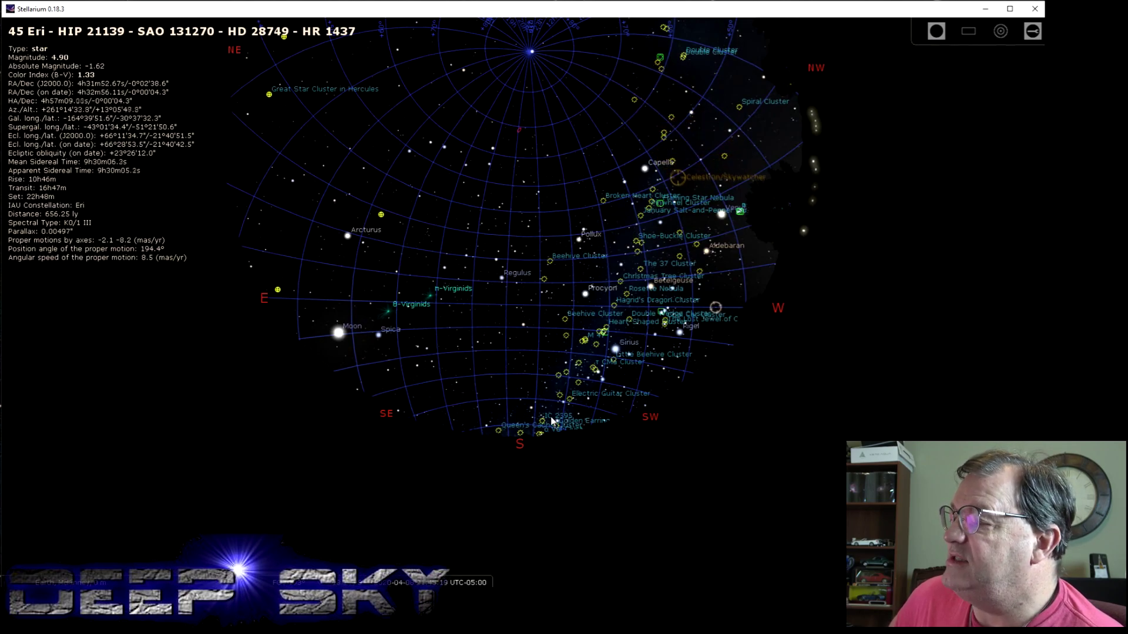
pyautogui.scroll(1, 551, 421)
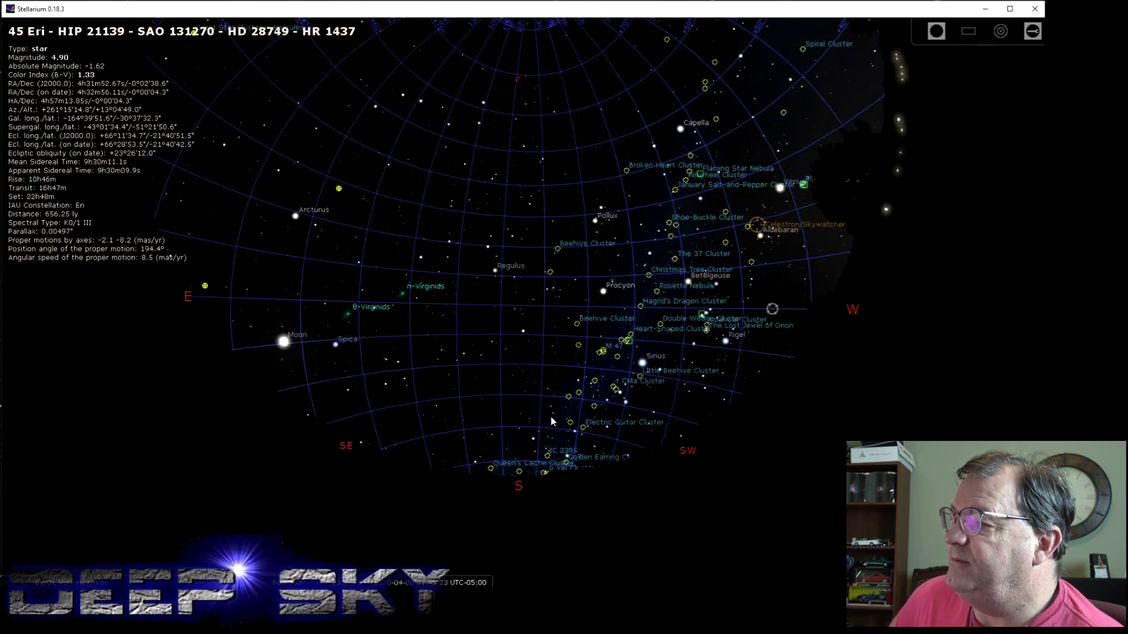
pyautogui.scroll(1, 551, 420)
pyautogui.scroll(1, 551, 420)
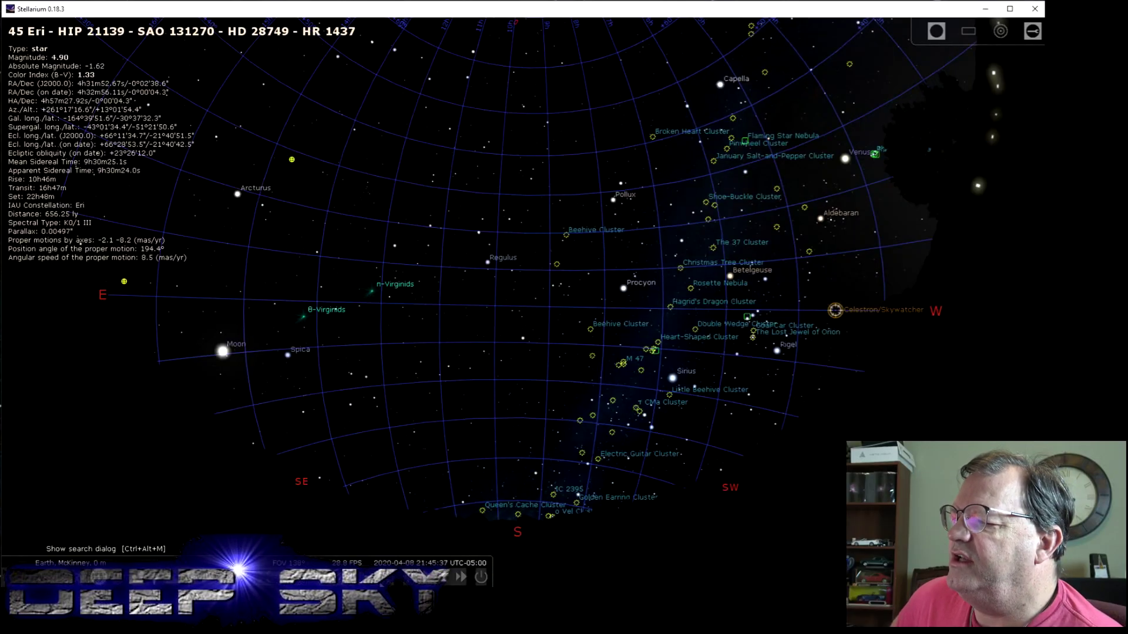
# - Stop Stellarium's Celestron/Skywatcher telescope connection from the telescope configuration
pyautogui.click(393, 581)
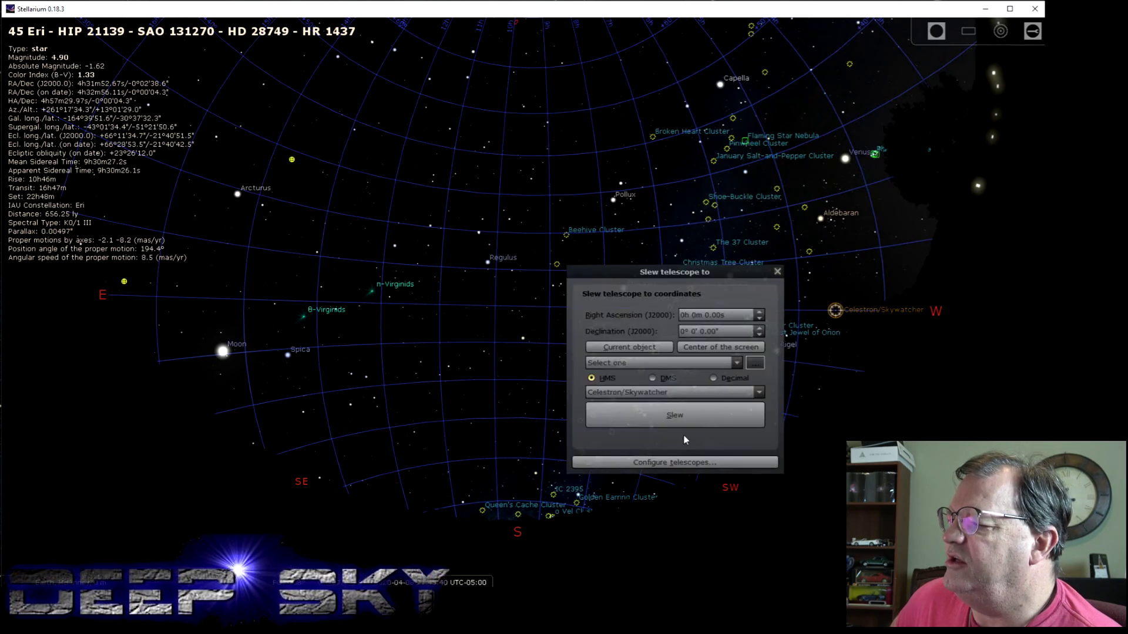
pyautogui.click(679, 463)
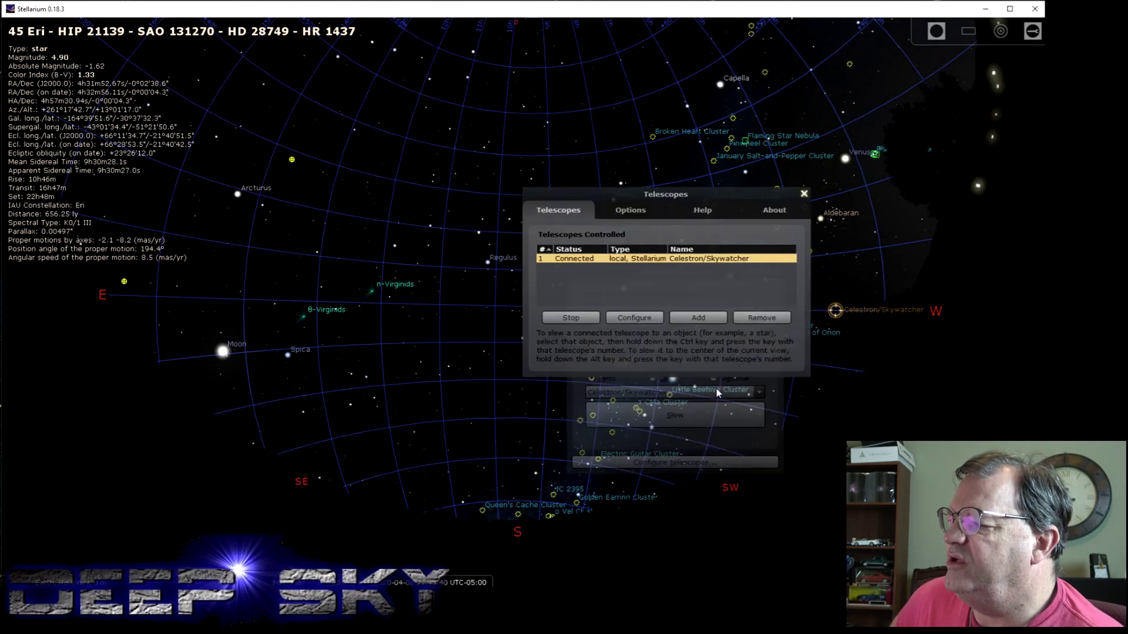
pyautogui.click(570, 318)
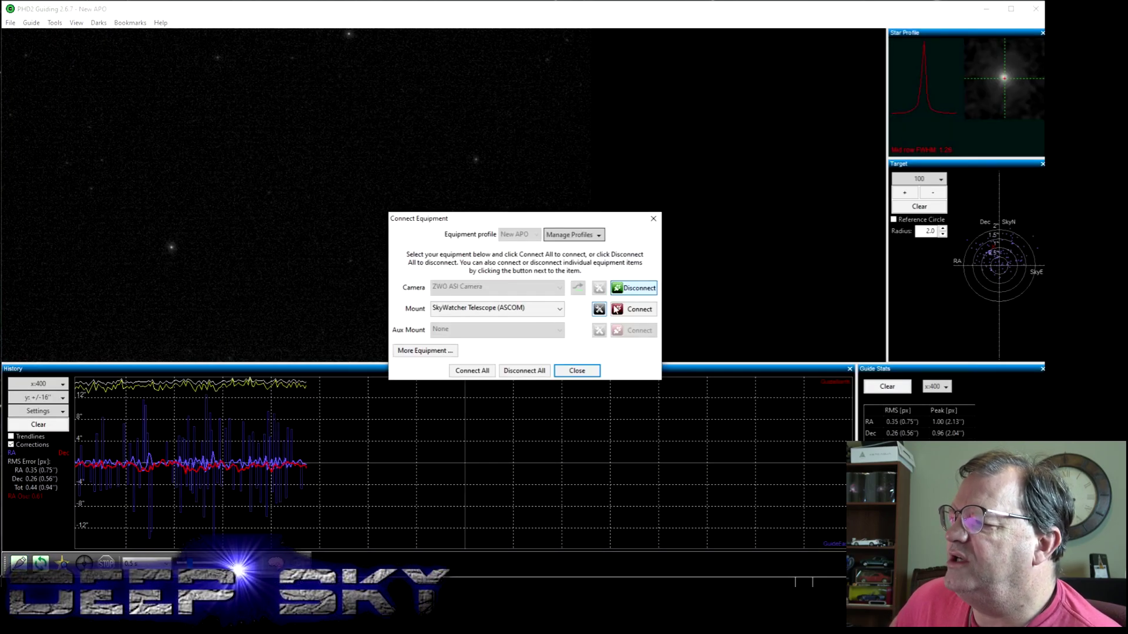
# - Connect the SkyWatcher mount, then open Drift Align and advance to the Altitude stage
pyautogui.click(631, 309)
pyautogui.click(577, 371)
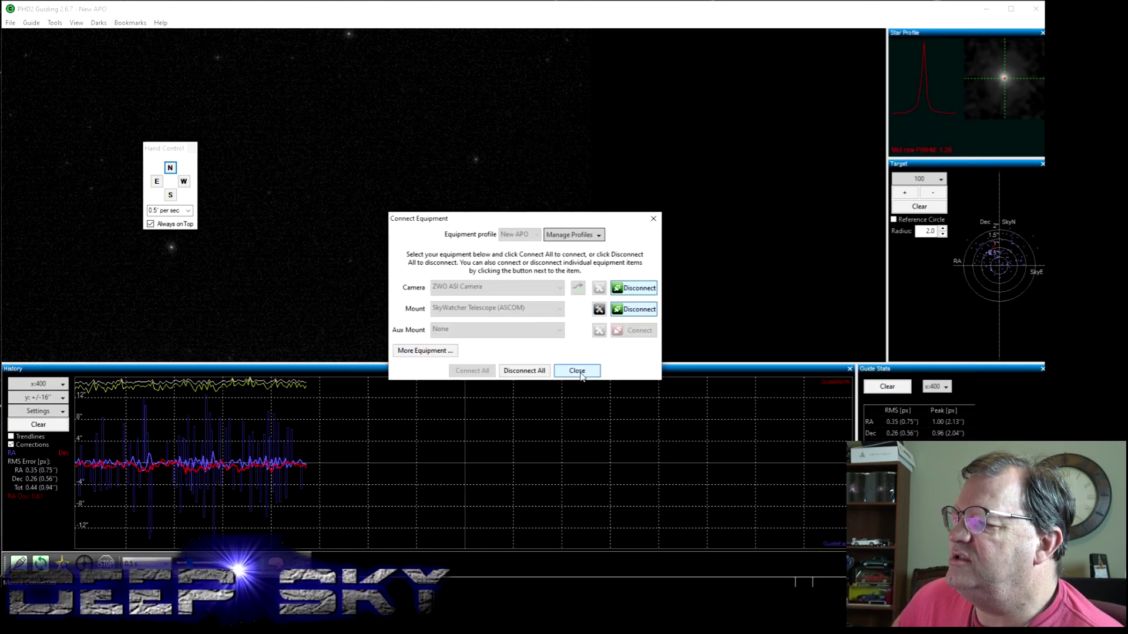
pyautogui.click(54, 22)
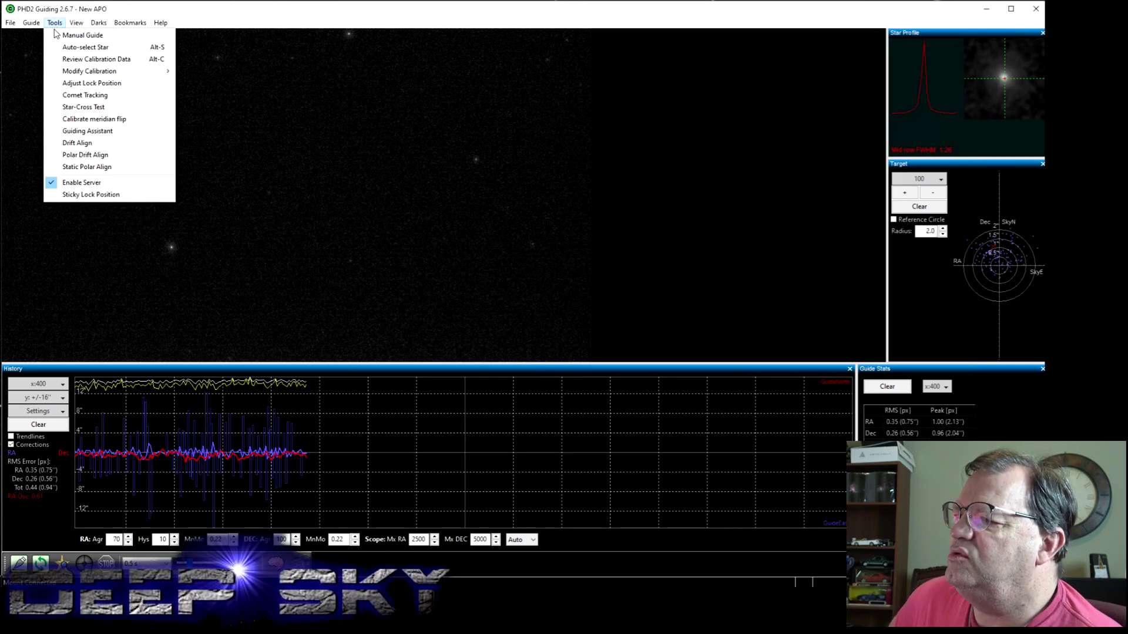
pyautogui.click(83, 142)
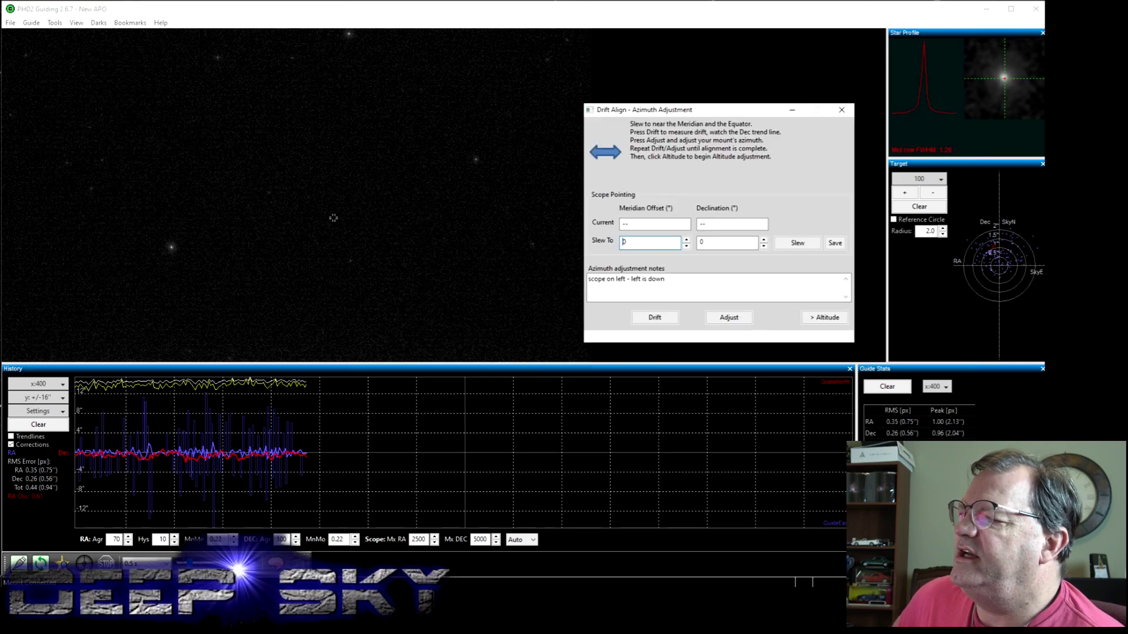
pyautogui.click(837, 321)
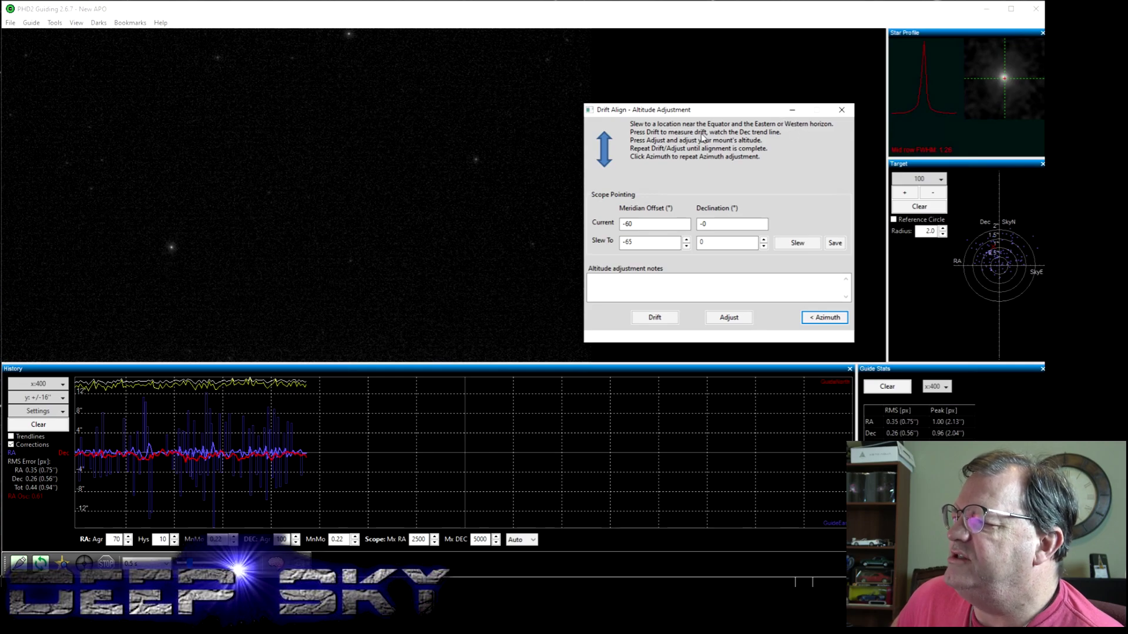
# - Measure altitude drift to a -2.98' error, then pause drifting to adjust altitude
pyautogui.click(654, 317)
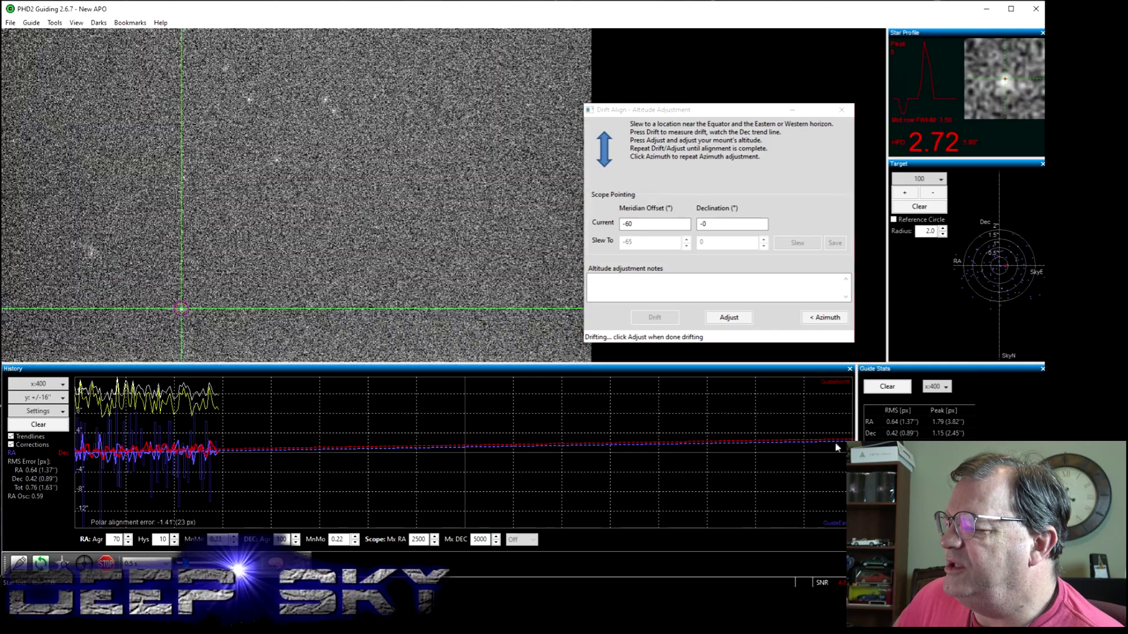
pyautogui.click(729, 317)
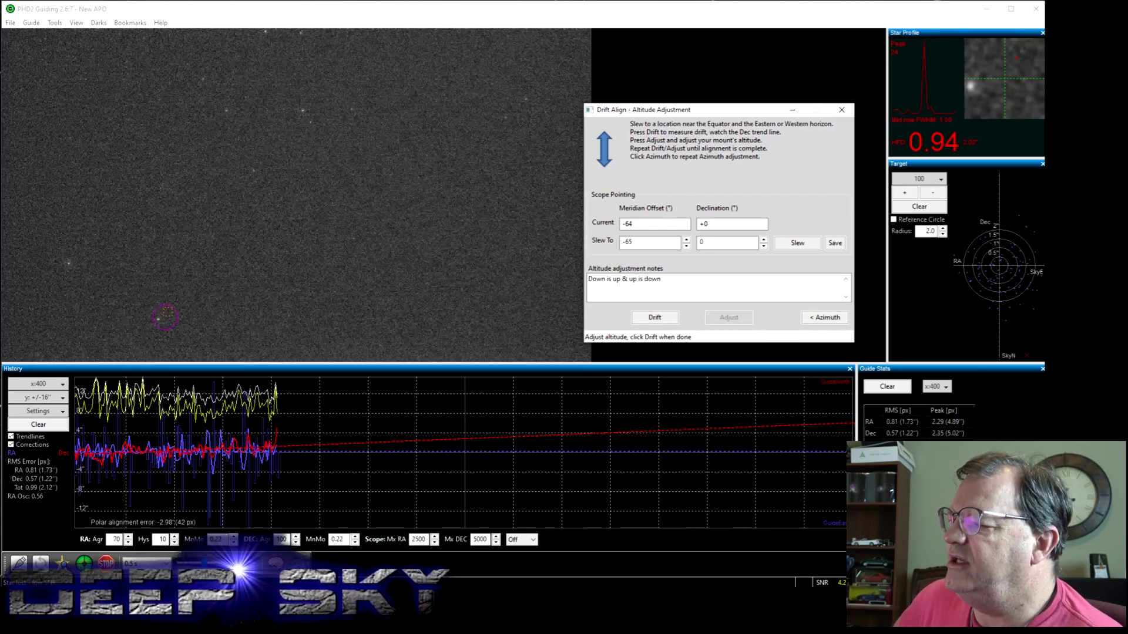
# - Re-measure altitude drift to 0.94' error, then move SGP's sequence and Control Panel windows aside
pyautogui.click(654, 318)
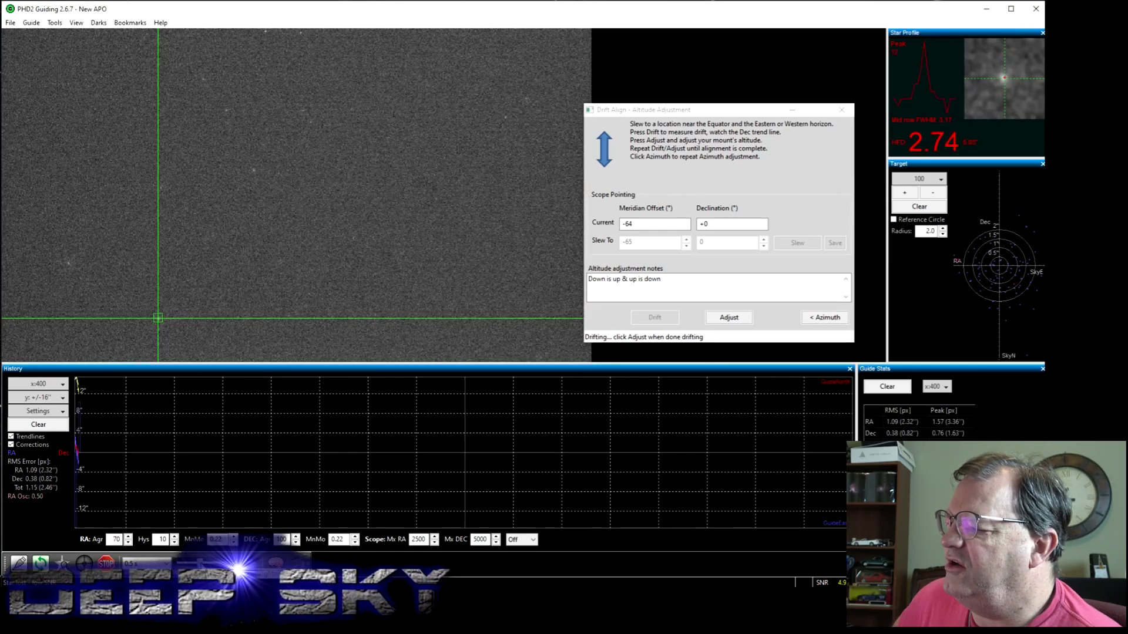
pyautogui.click(372, 517)
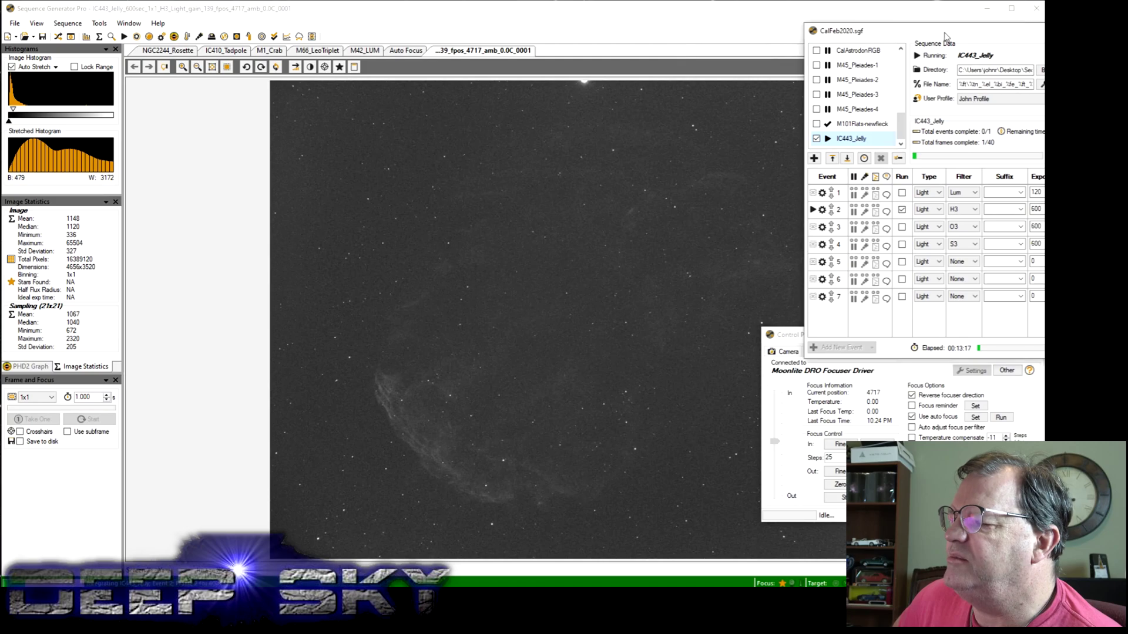
pyautogui.moveTo(946, 36); pyautogui.dragTo(1049, 31)
pyautogui.moveTo(841, 343); pyautogui.dragTo(924, 359)
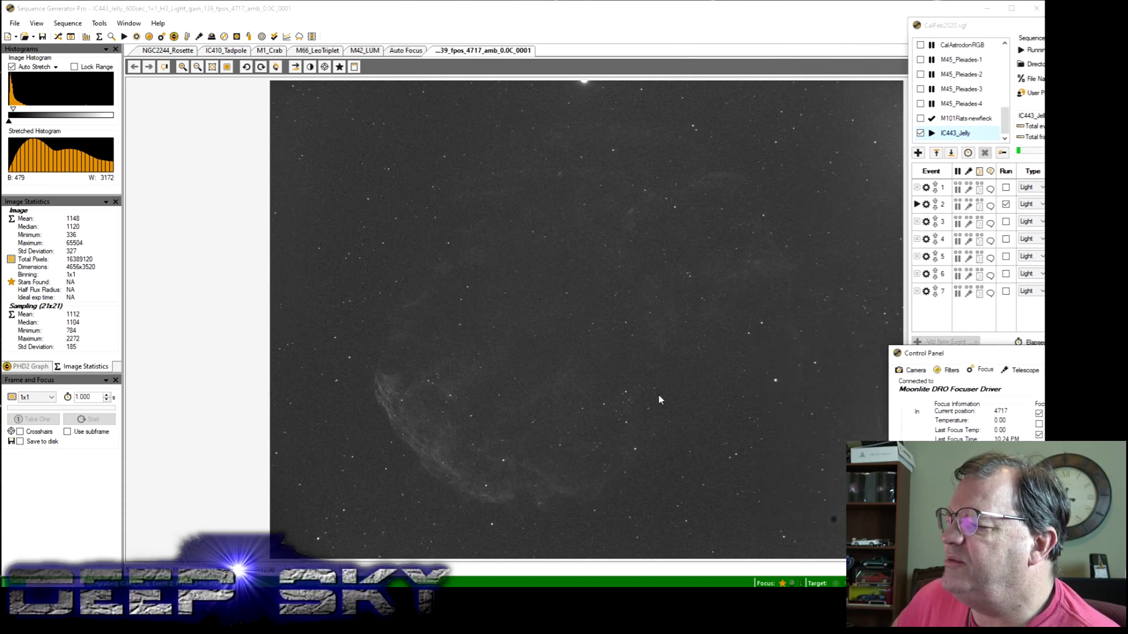
# - Zoom into the IC443 Jellyfish Nebula frame and pan across it to inspect star roundness
pyautogui.click(183, 67)
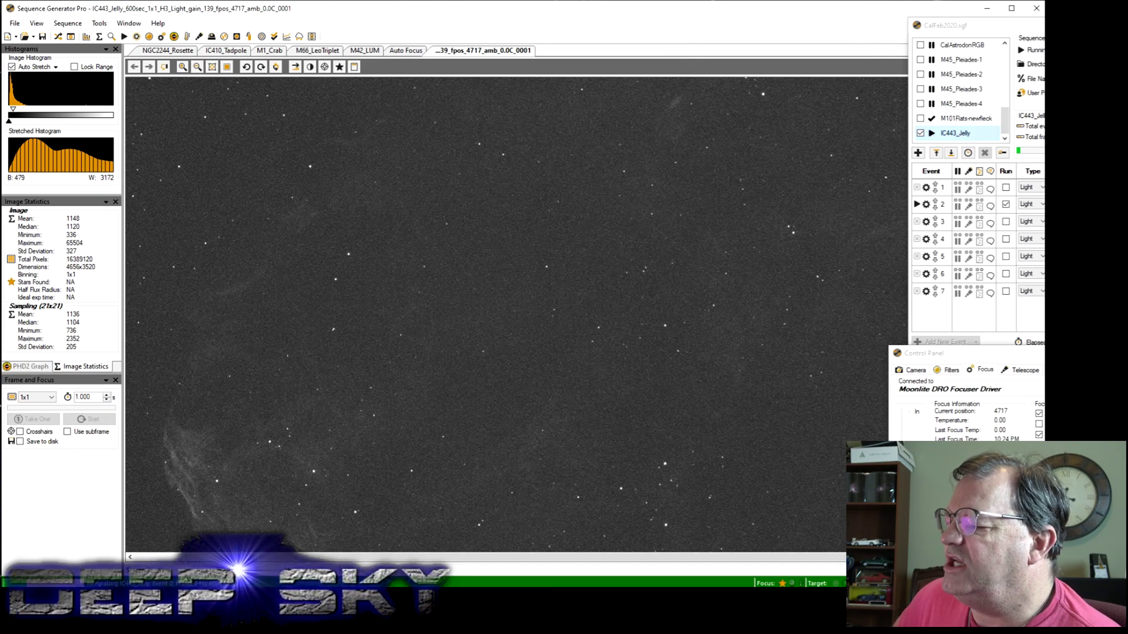
pyautogui.scroll(-2, 1037, 256)
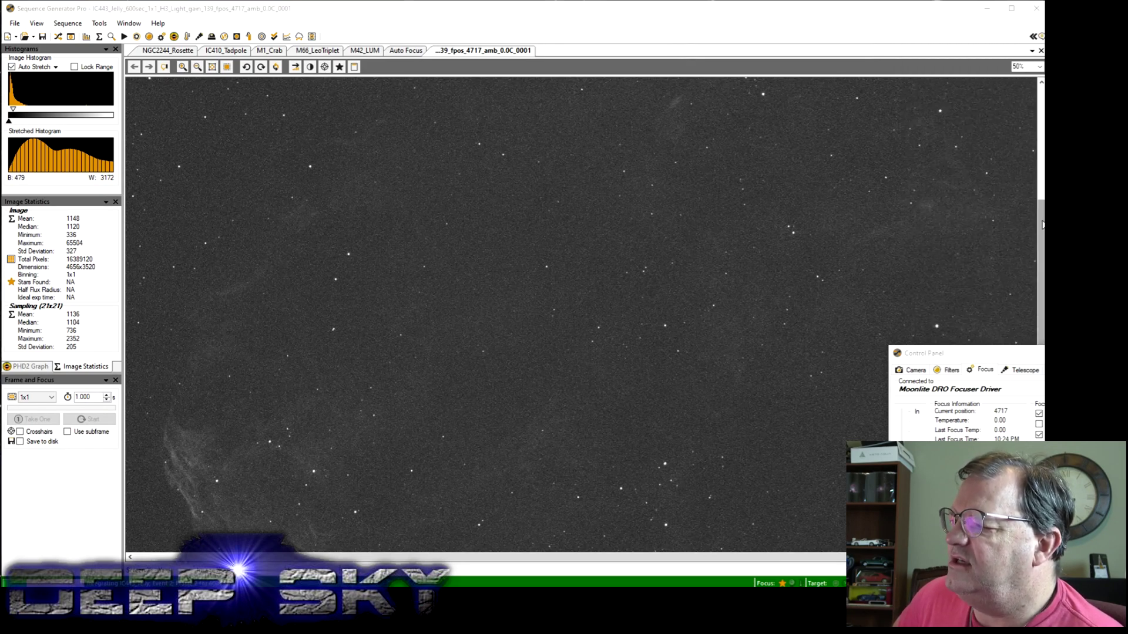
pyautogui.moveTo(1036, 256); pyautogui.dragTo(1026, 303)
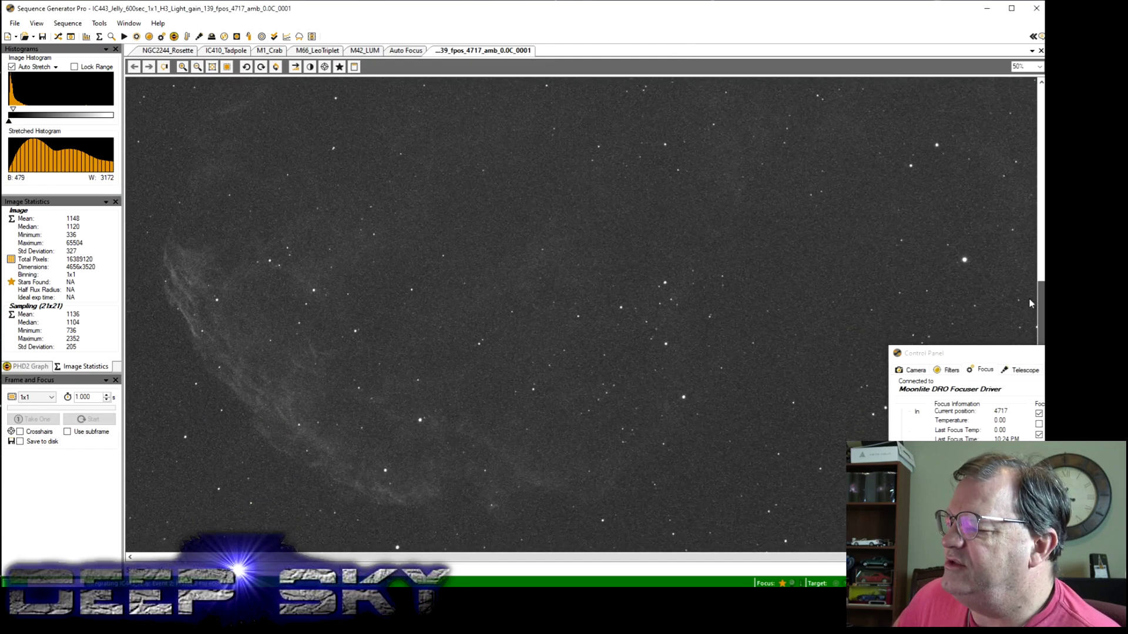
pyautogui.hotkey('alt', 'Tab')
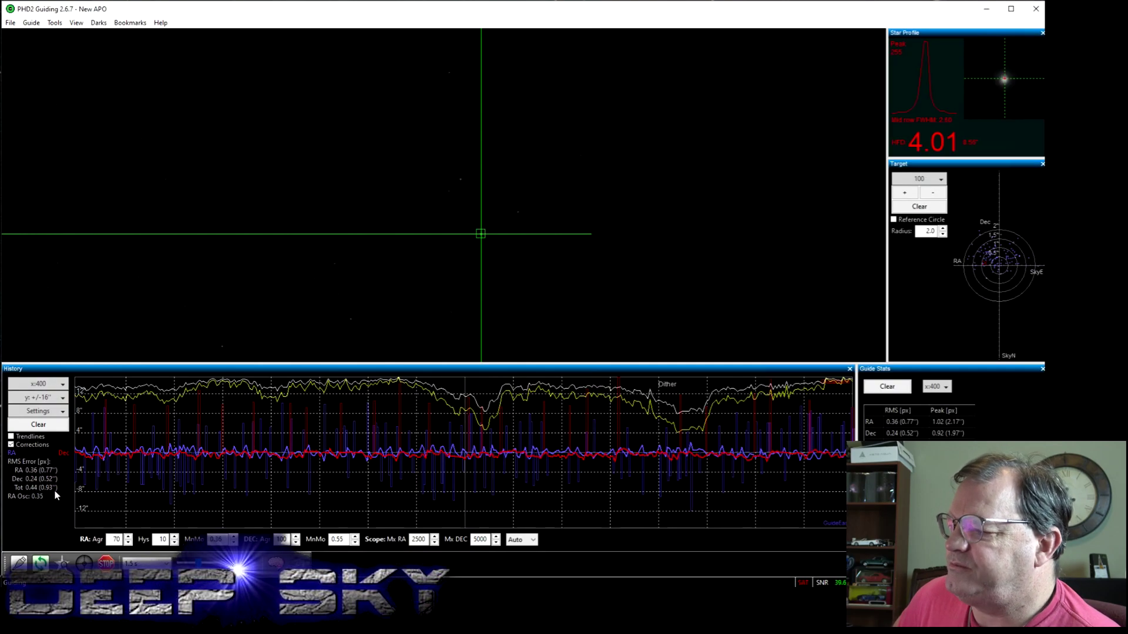